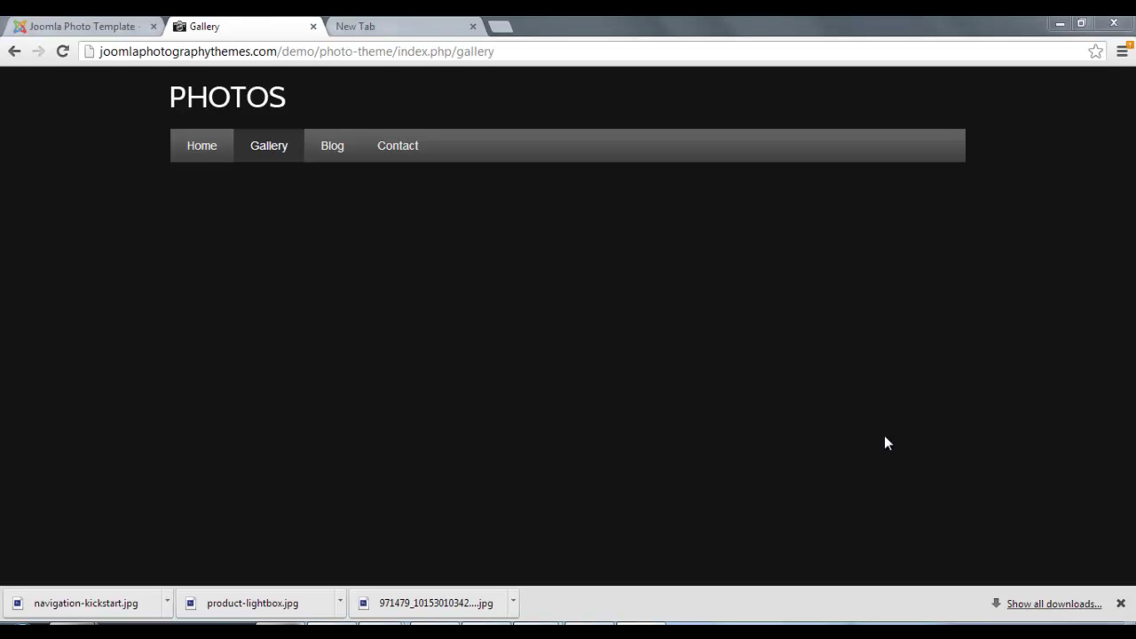
- Open the Content - Wookmark Image Gallery plugin from the Plug-in Manager, keeping its status Enabled
{"action": "left_click", "coordinate": [80, 26]}
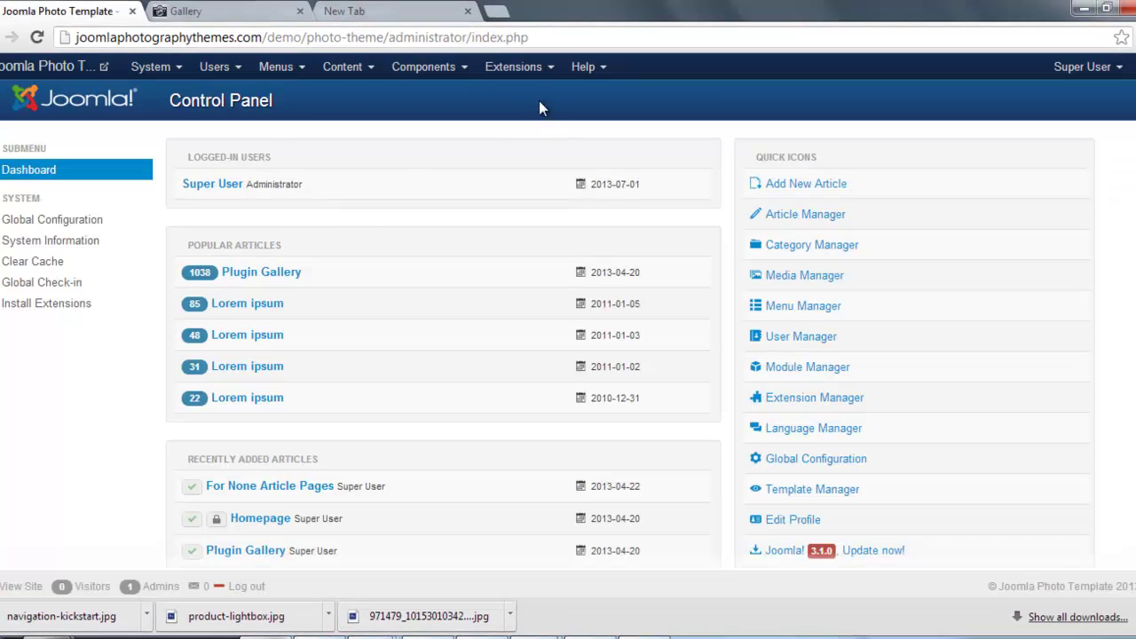
{"action": "left_click", "coordinate": [551, 78]}
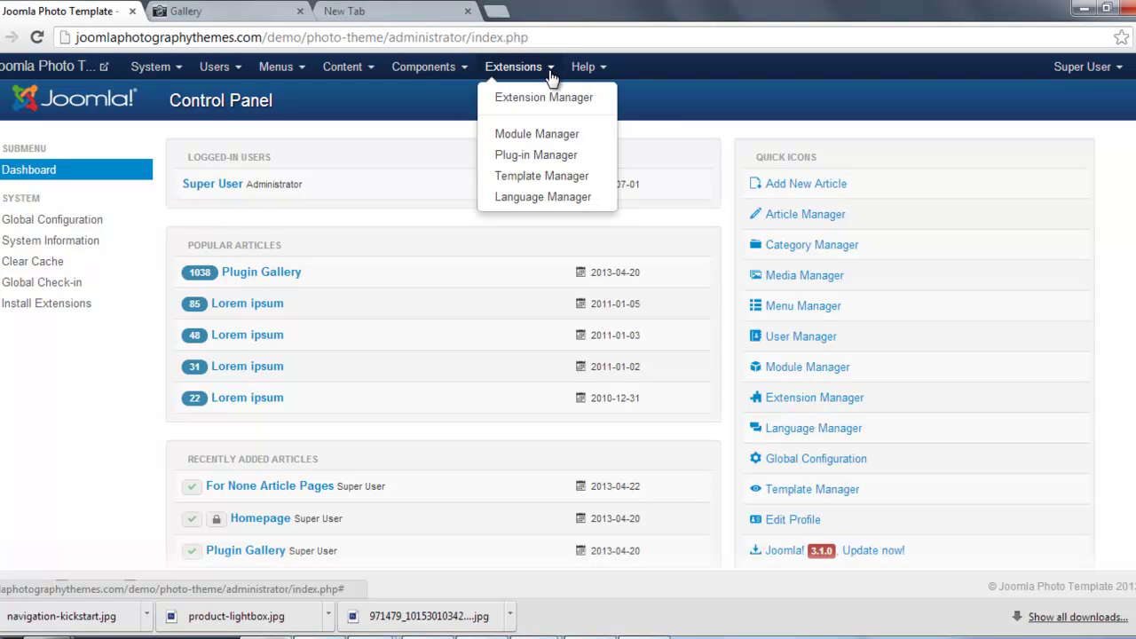
{"action": "left_click", "coordinate": [563, 161]}
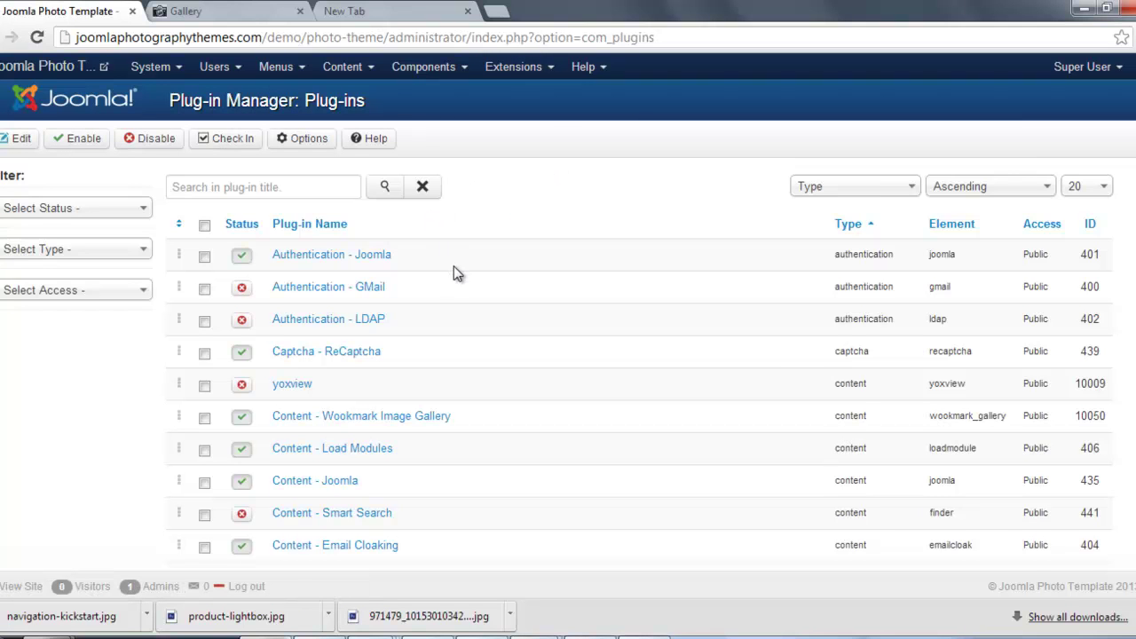
{"action": "scroll", "coordinate": [456, 274], "scroll_direction": "down", "scroll_amount": 3}
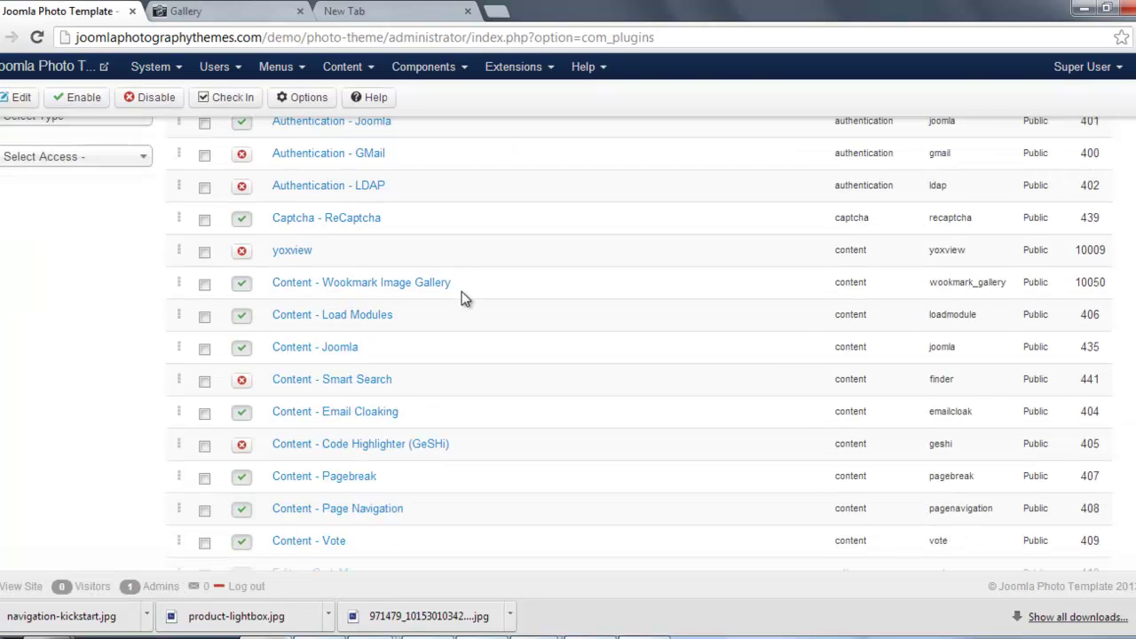
{"action": "left_click", "coordinate": [387, 285]}
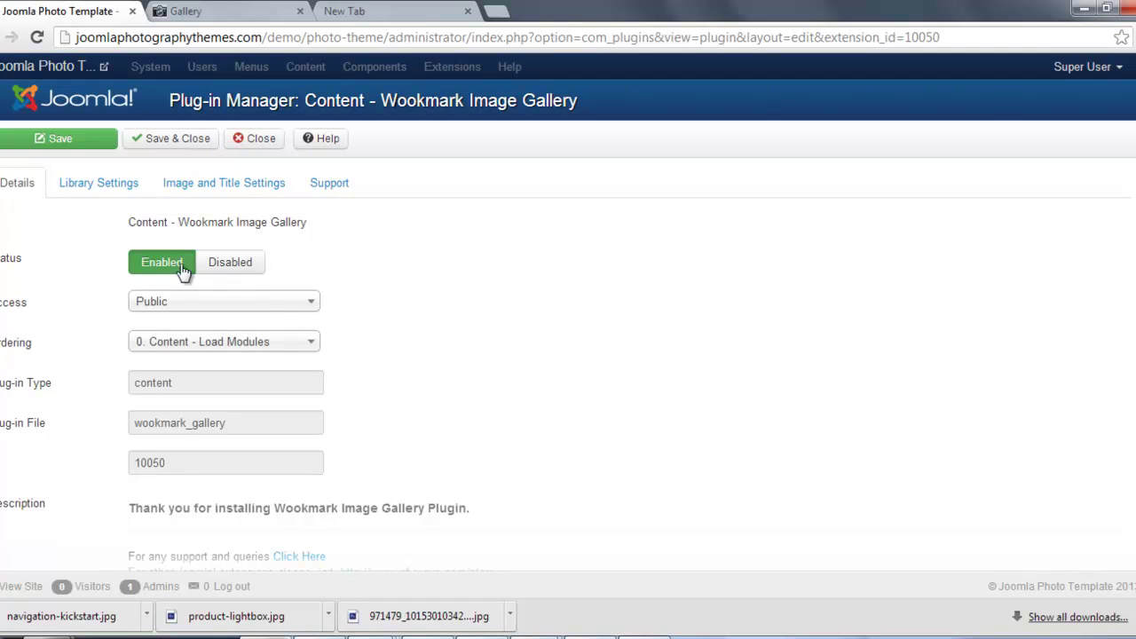
{"action": "left_click", "coordinate": [230, 266]}
{"action": "left_click", "coordinate": [173, 266]}
- Copy the example shortcode {wookmark}images/test/{end-wookmark} from the Image and Title Settings usage notes
{"action": "left_click", "coordinate": [223, 187]}
{"action": "scroll", "coordinate": [254, 476], "scroll_direction": "down", "scroll_amount": 6}
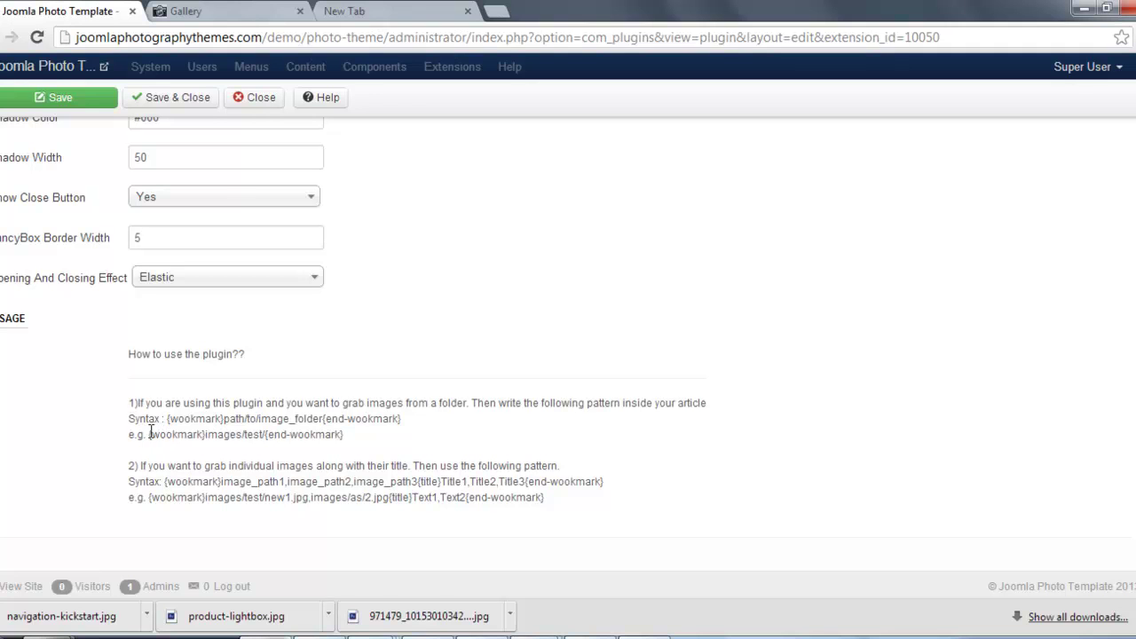
{"action": "left_click_drag", "start_coordinate": [148, 434], "coordinate": [355, 439]}
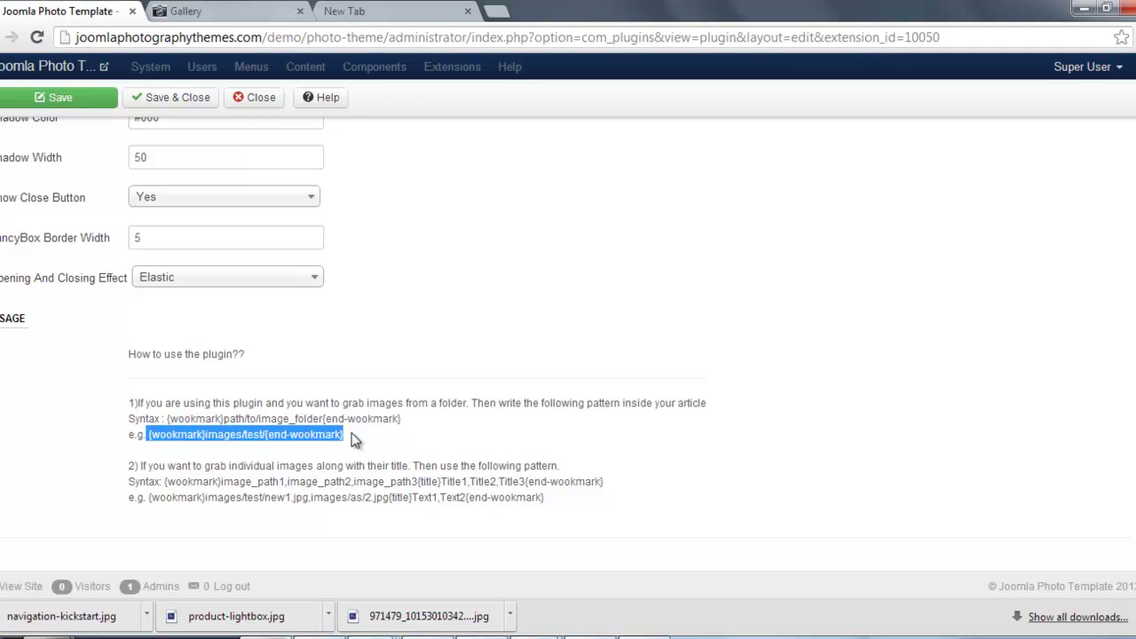
{"action": "left_click", "coordinate": [356, 440]}
- Paste the {wookmark}images/test/{end-wookmark} shortcode into Notepad and select its images/test/ path
{"action": "mouse_move", "coordinate": [506, 545]}
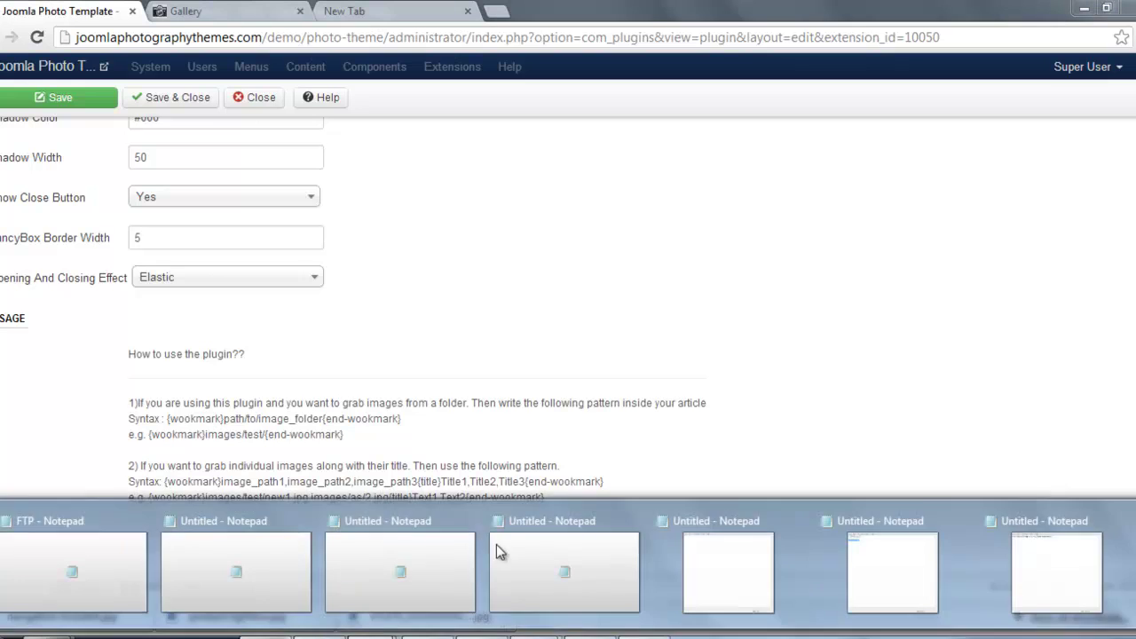
{"action": "left_click", "coordinate": [1064, 578]}
{"action": "key", "text": "ctrl+a"}
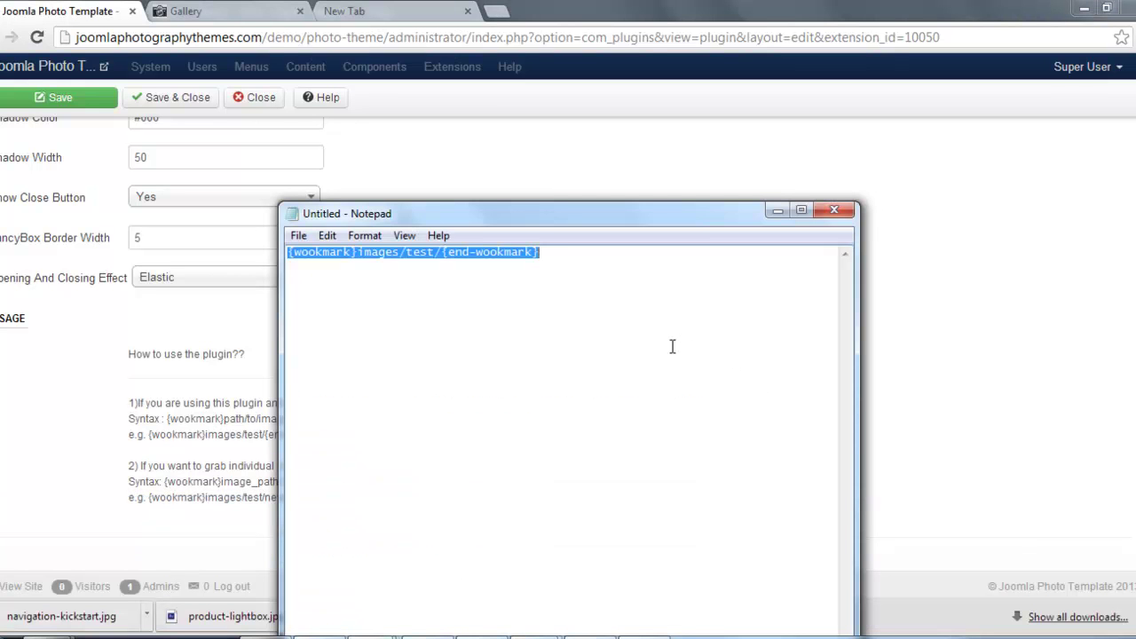
{"action": "key", "text": "ctrl+x"}
{"action": "key", "text": "ctrl+v"}
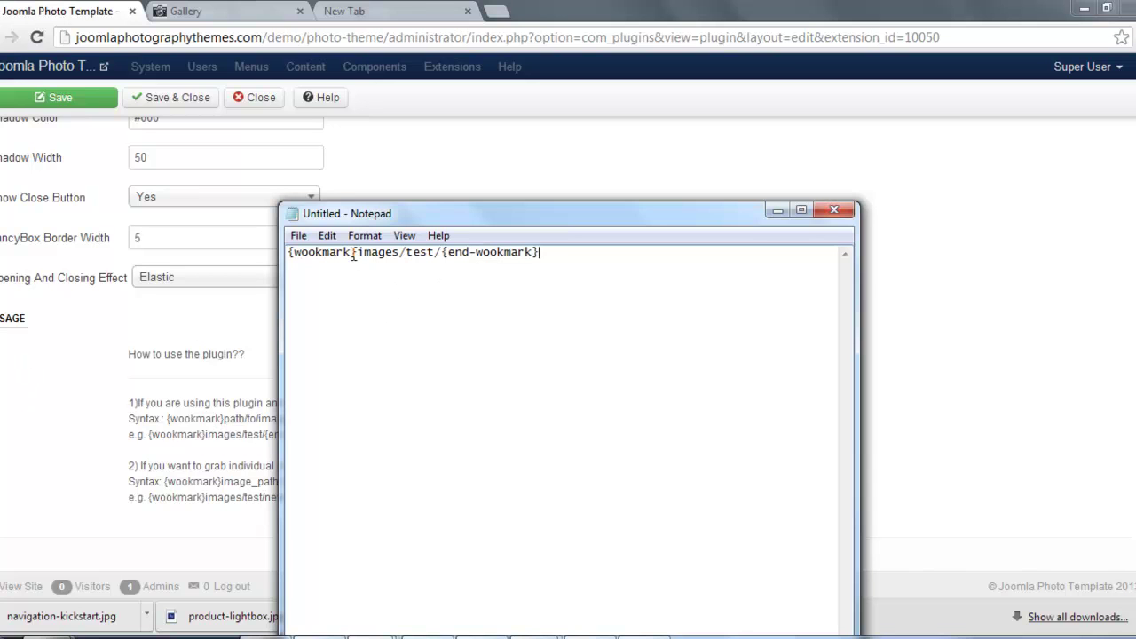
{"action": "left_click_drag", "start_coordinate": [360, 254], "coordinate": [439, 257]}
{"action": "left_click", "coordinate": [437, 255]}
- Save and close the Wookmark plugin settings, then open the Content Media Manager
{"action": "left_click", "coordinate": [66, 432]}
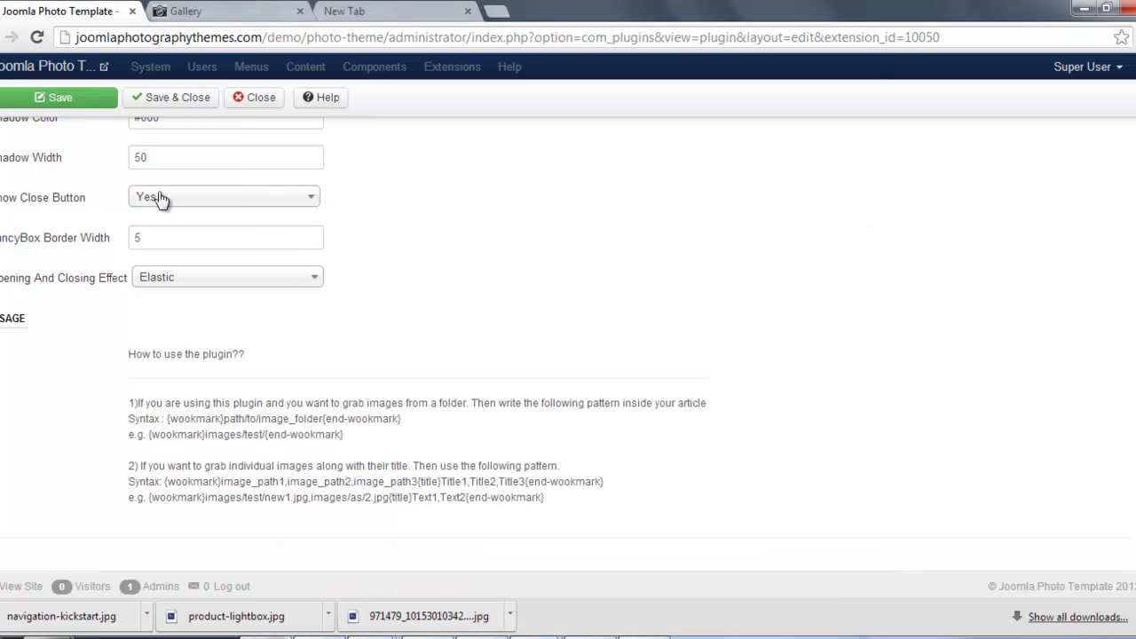
{"action": "left_click", "coordinate": [180, 100]}
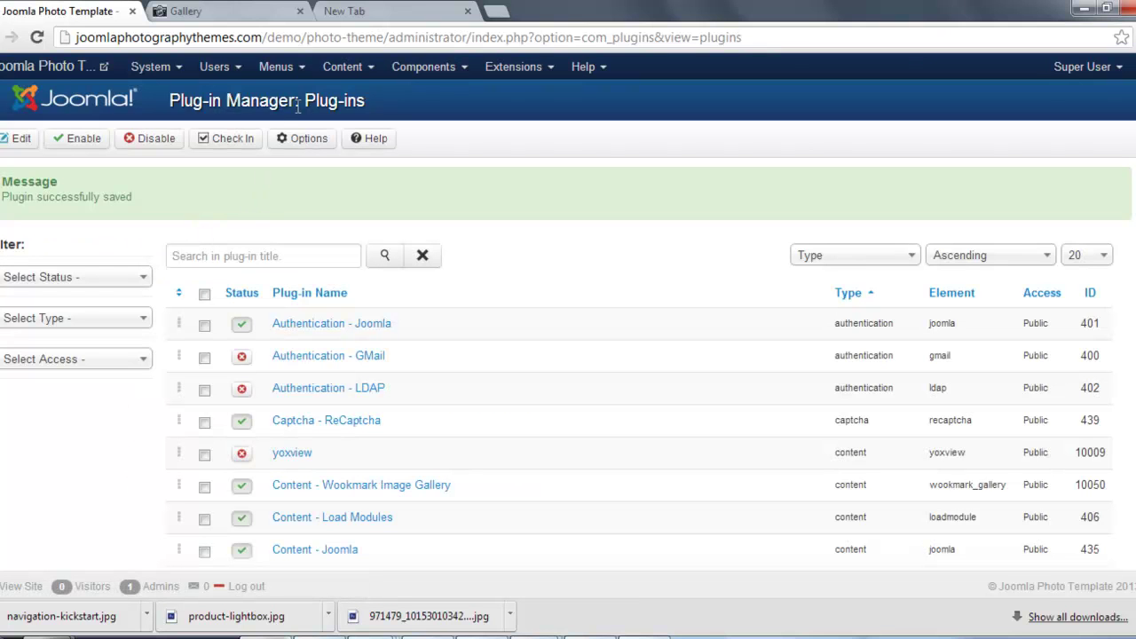
{"action": "left_click", "coordinate": [370, 71]}
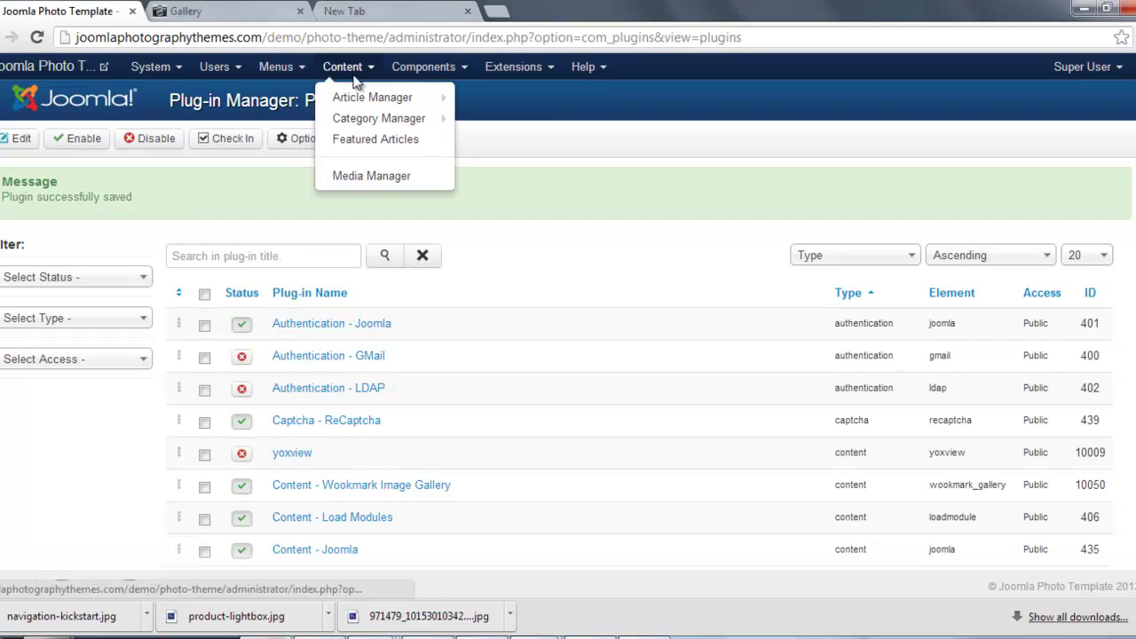
{"action": "left_click", "coordinate": [384, 181]}
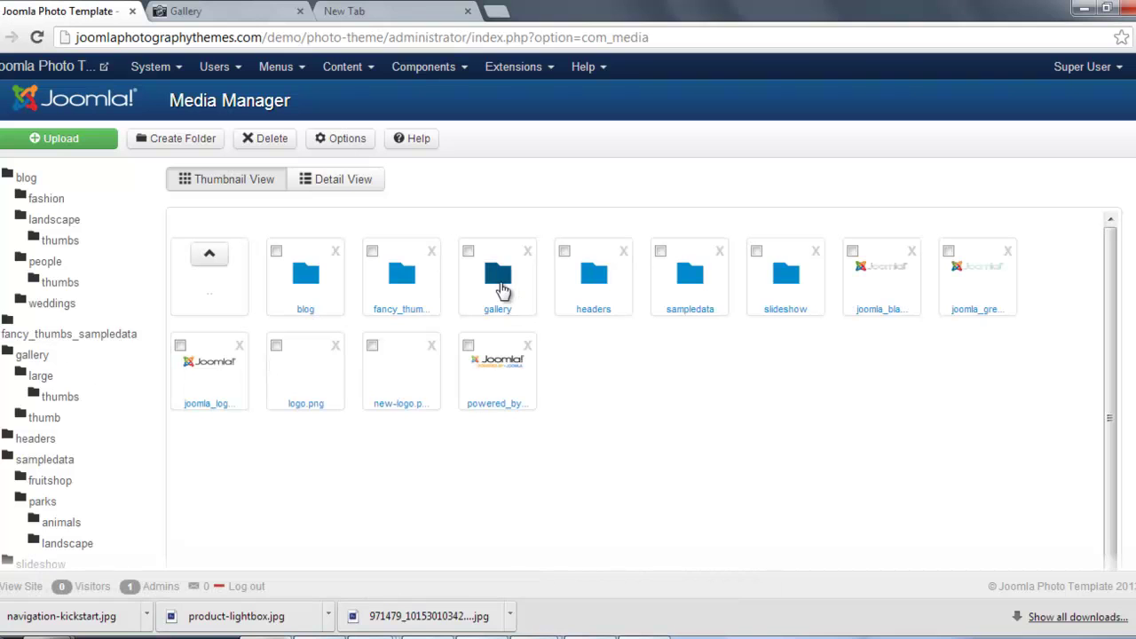
- Preview gallery/large/001.jpg in the Media Manager and copy its image URL
{"action": "left_click", "coordinate": [497, 282]}
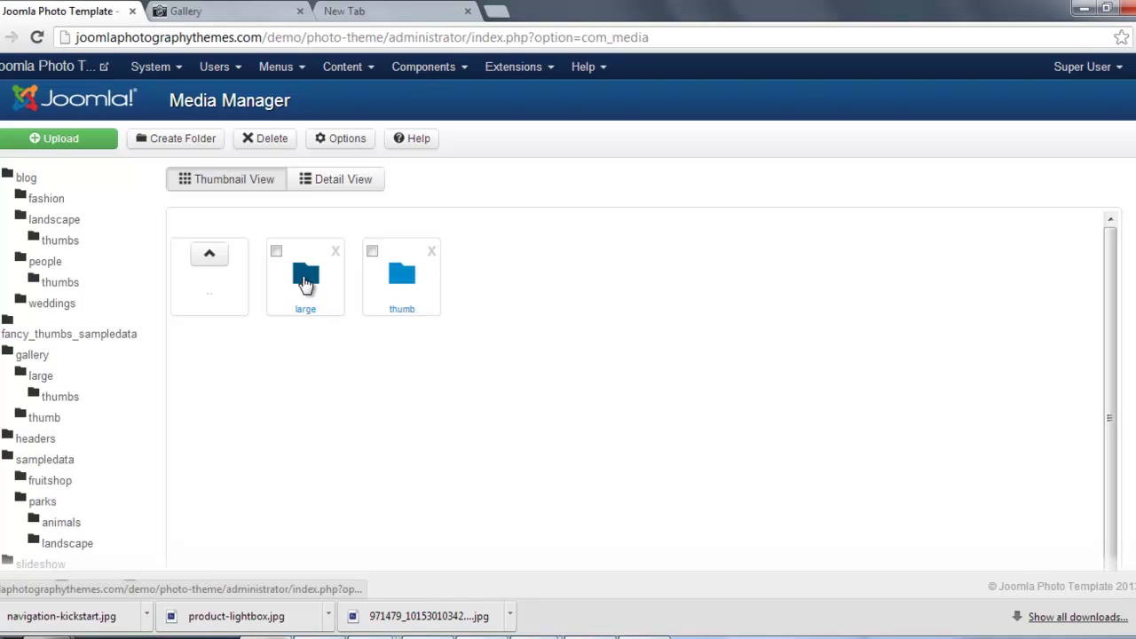
{"action": "left_click", "coordinate": [305, 283]}
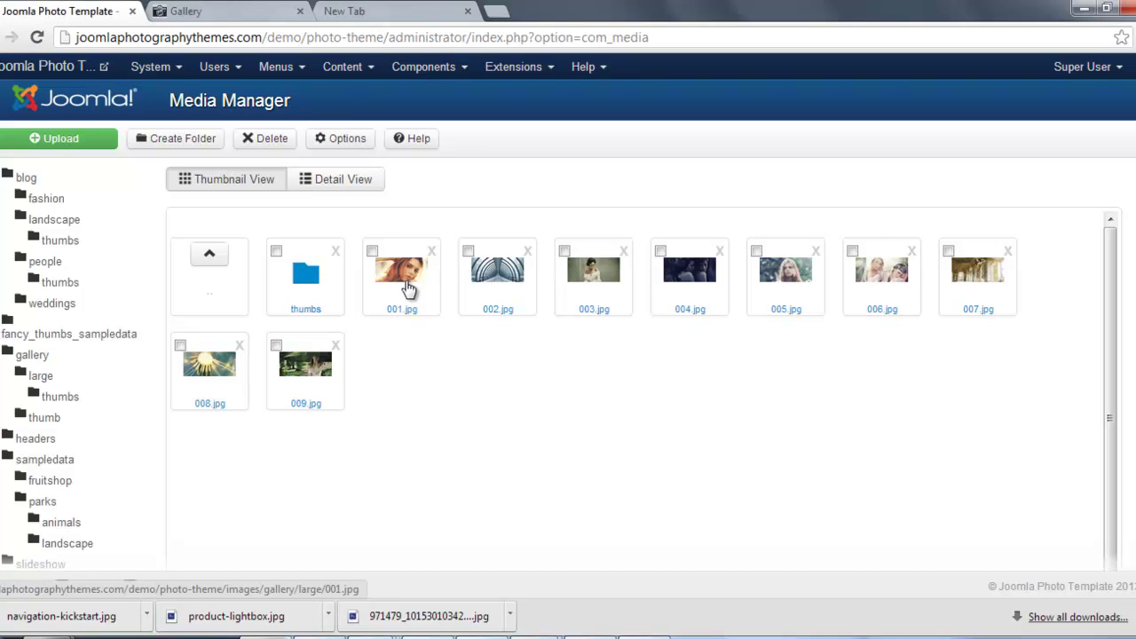
{"action": "left_click", "coordinate": [406, 287]}
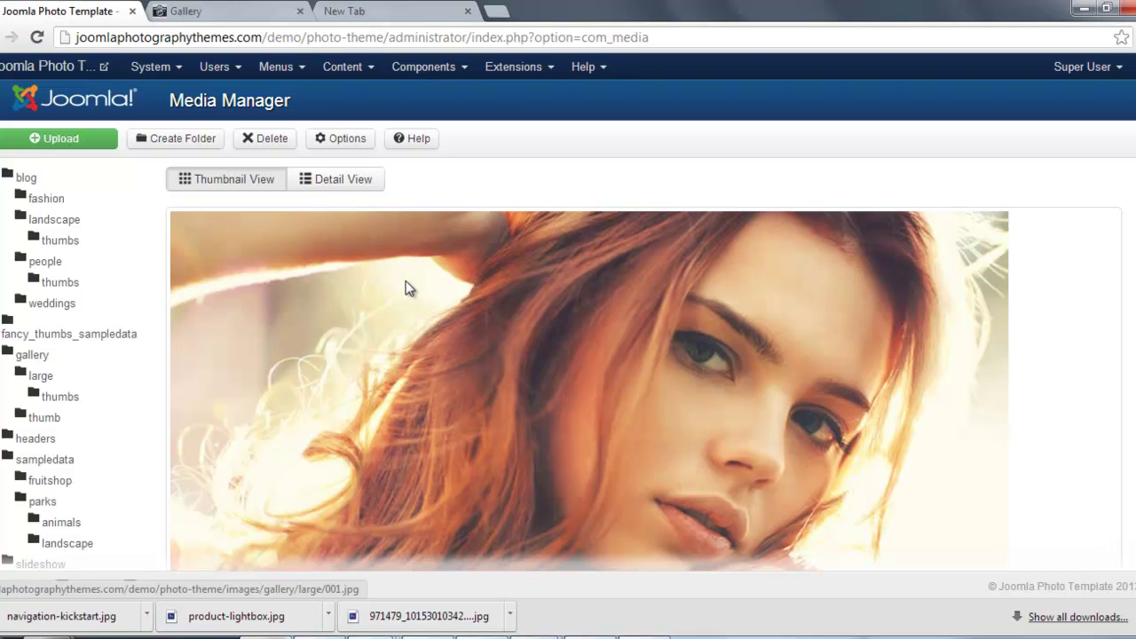
{"action": "right_click", "coordinate": [400, 316]}
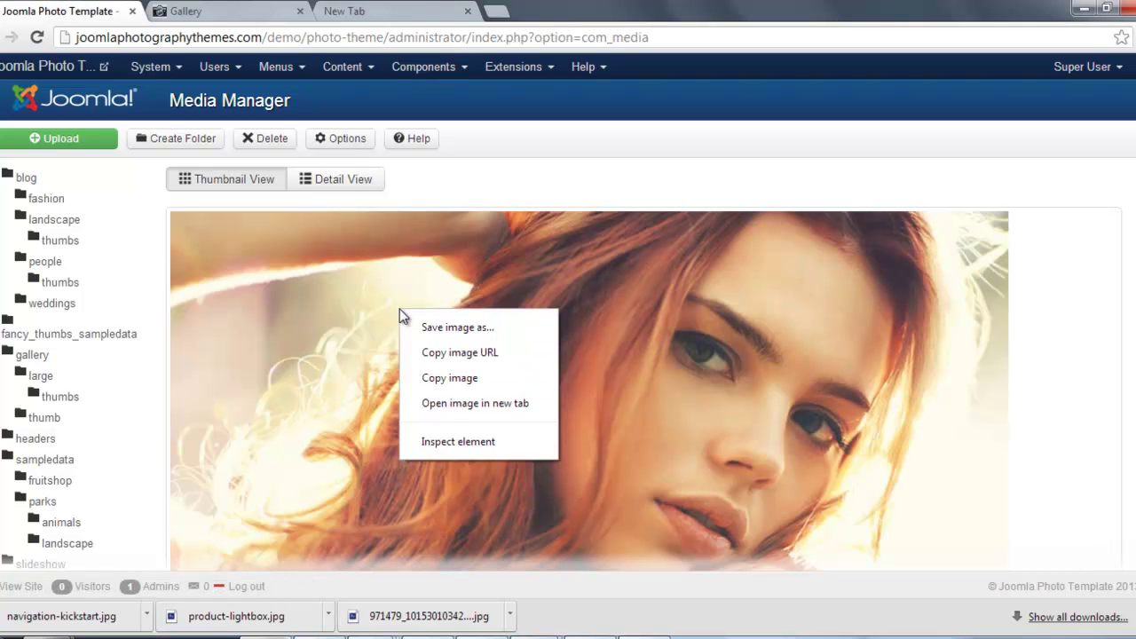
{"action": "left_click", "coordinate": [460, 352]}
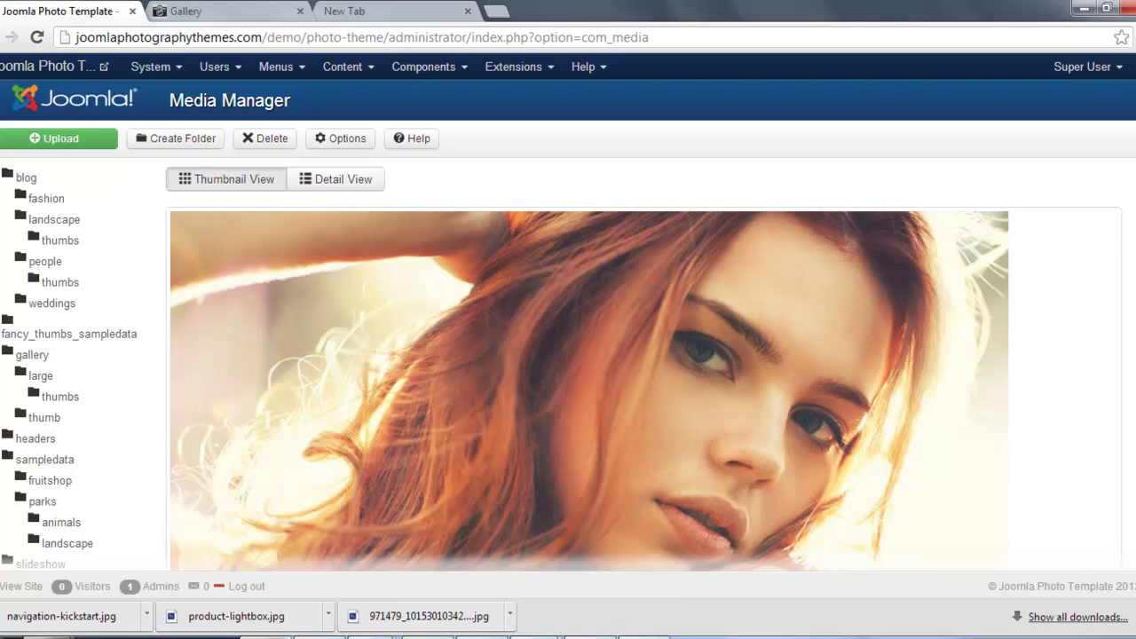
- Paste the 001.jpg image URL on a new line below the shortcode in Notepad
{"action": "left_click", "coordinate": [1090, 570]}
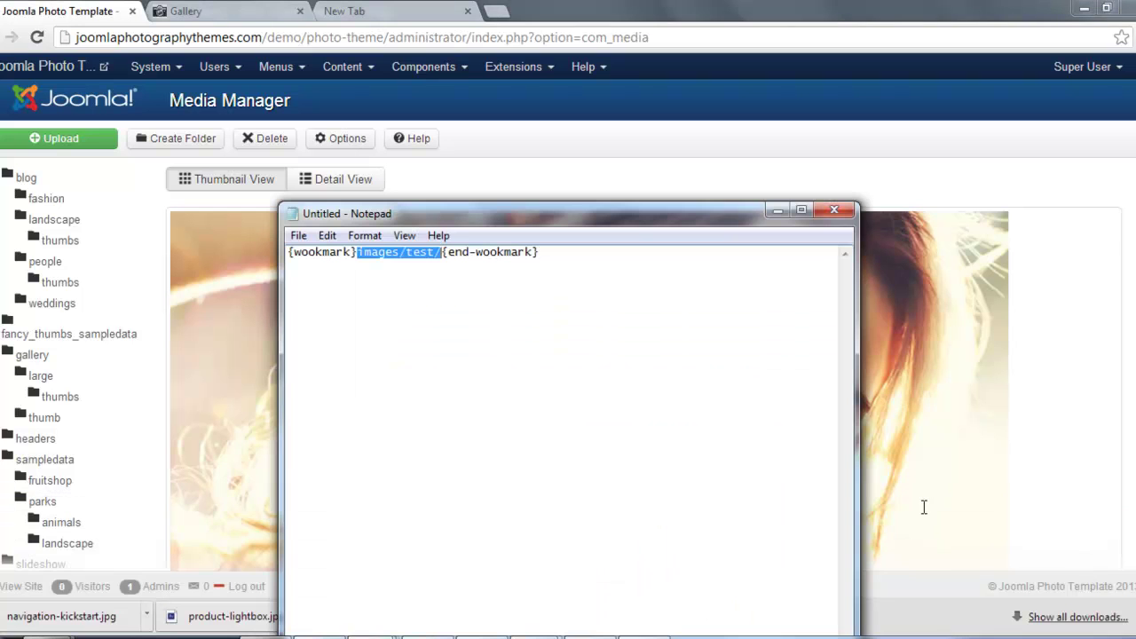
{"action": "left_click", "coordinate": [582, 256]}
{"action": "key", "text": "Return"}
{"action": "key", "text": "ctrl+v"}
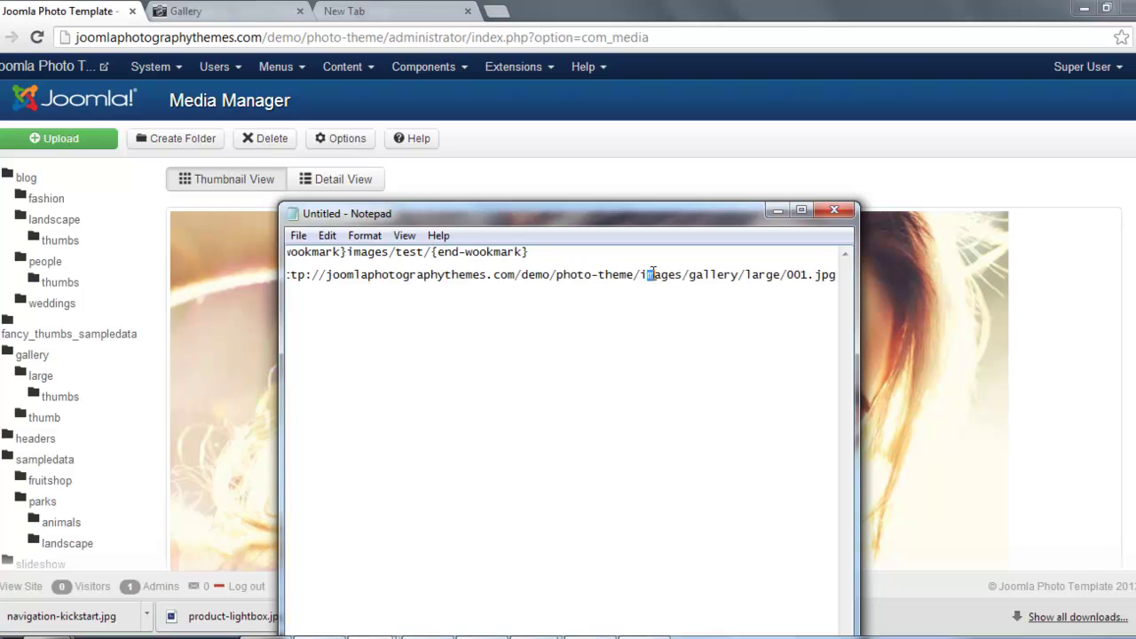
- Replace images/test/ in the shortcode with the images/gallery/large/ path taken from the URL
{"action": "left_click_drag", "start_coordinate": [652, 274], "coordinate": [287, 274]}
{"action": "left_click", "coordinate": [740, 277]}
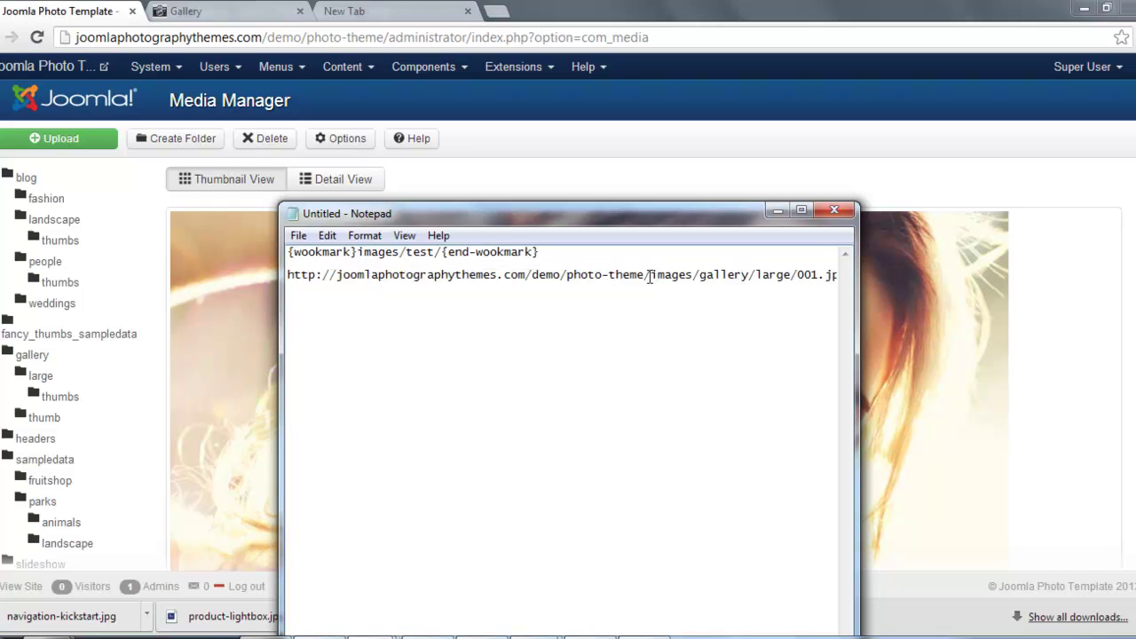
{"action": "left_click_drag", "start_coordinate": [648, 276], "coordinate": [728, 274]}
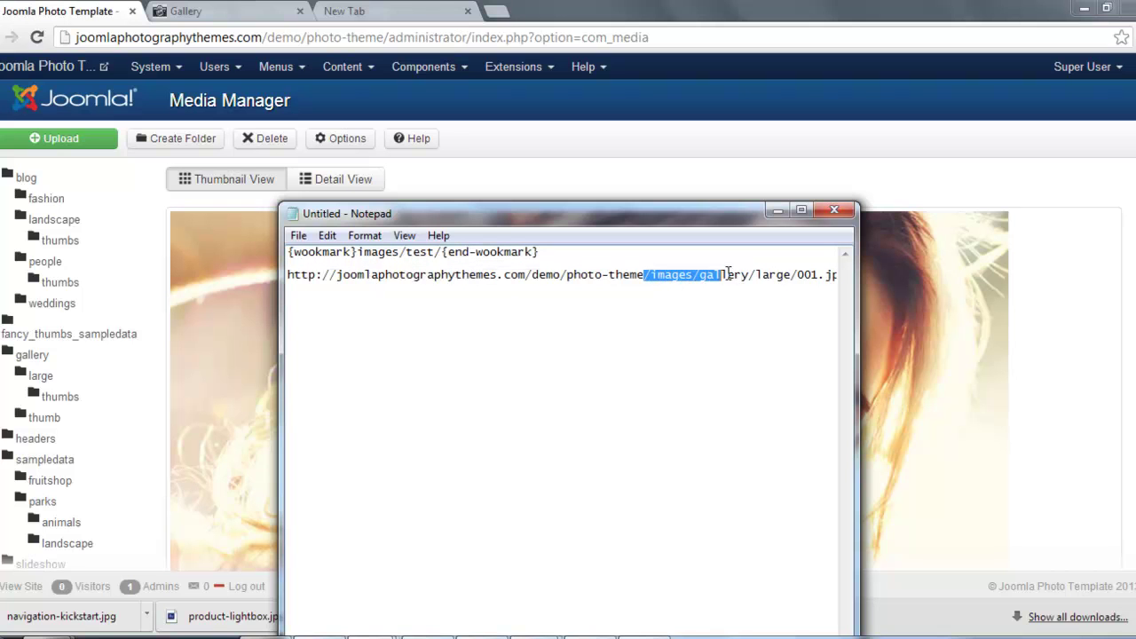
{"action": "double_click", "coordinate": [798, 275]}
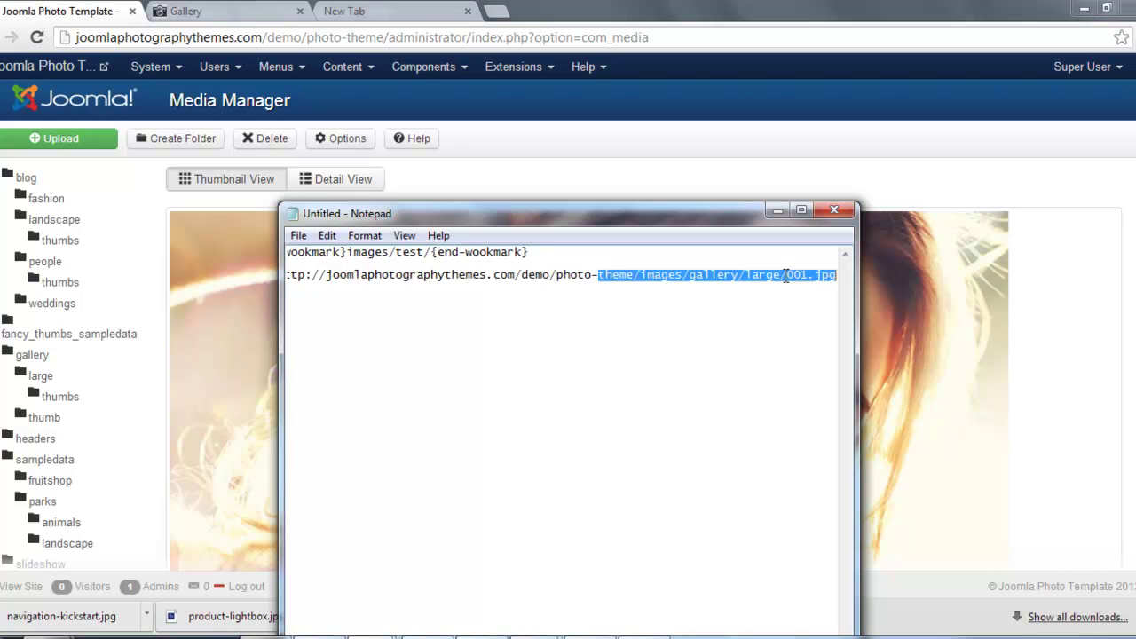
{"action": "left_click", "coordinate": [748, 277]}
{"action": "left_click_drag", "start_coordinate": [641, 271], "coordinate": [796, 276]}
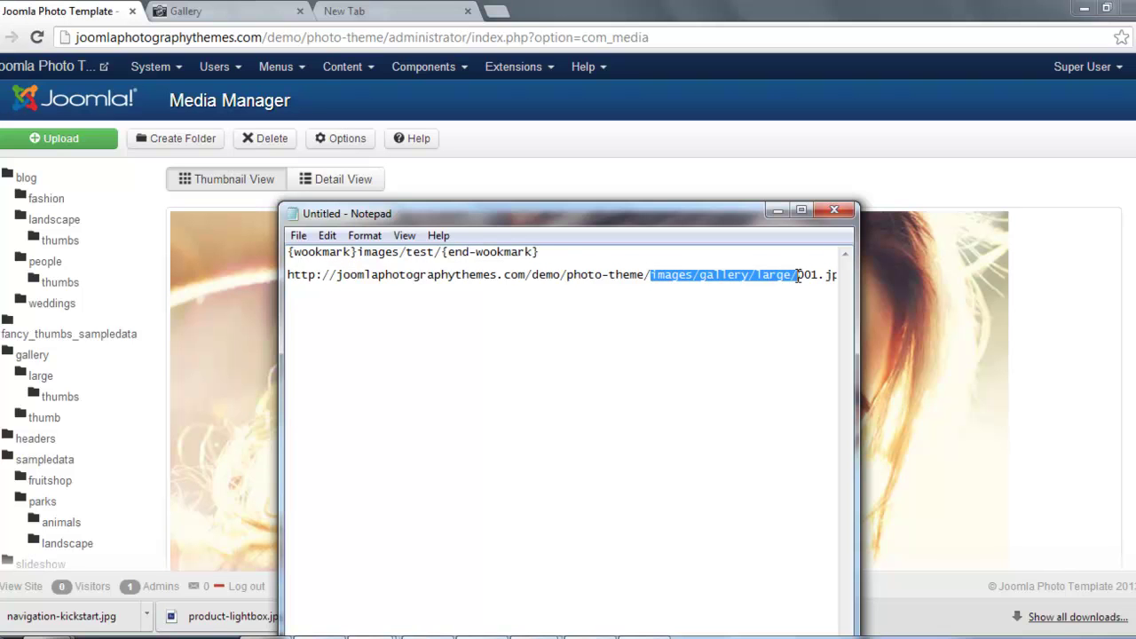
{"action": "left_click_drag", "start_coordinate": [357, 252], "coordinate": [442, 252]}
{"action": "key", "text": "ctrl+v"}
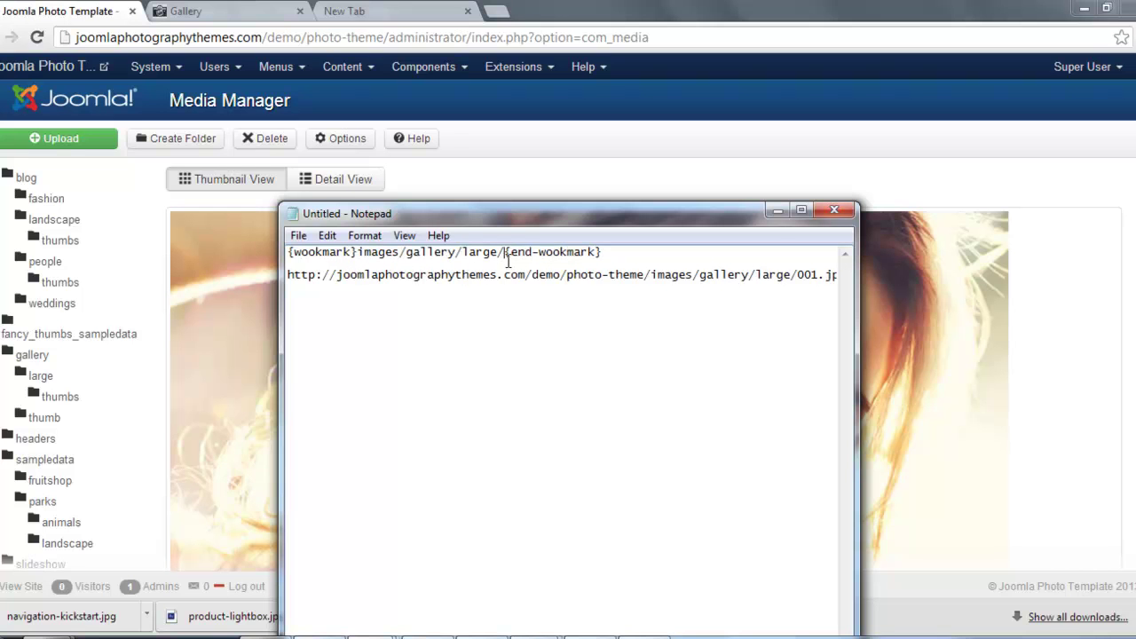
{"action": "key", "text": "alt+Tab"}
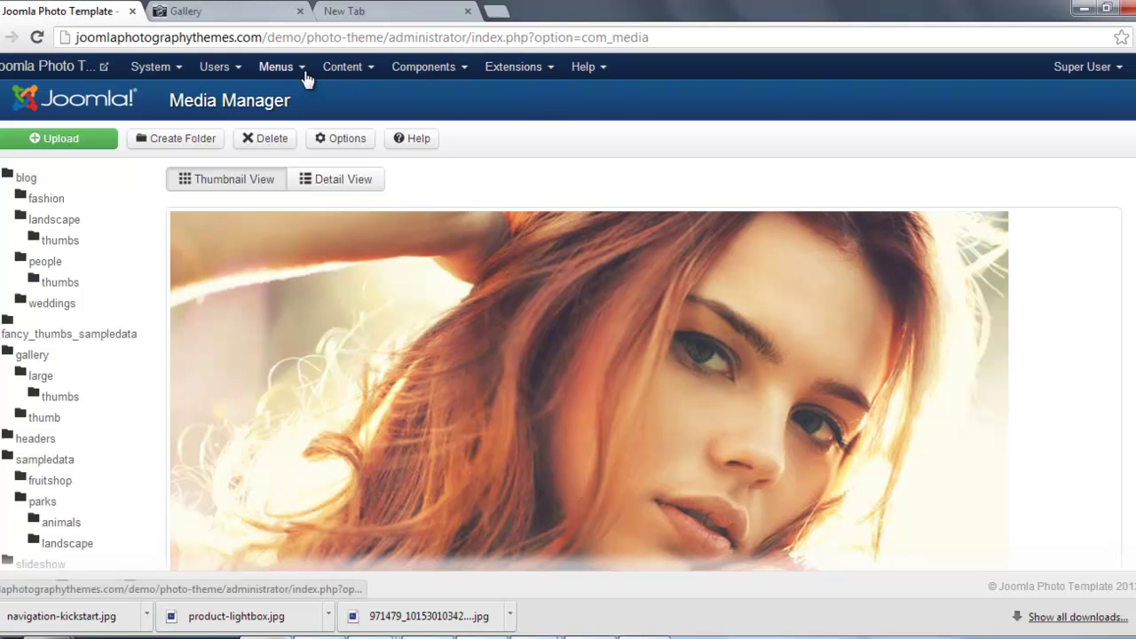
- Open the Plugin Gallery article from the Article Manager for editing
{"action": "left_click", "coordinate": [344, 67]}
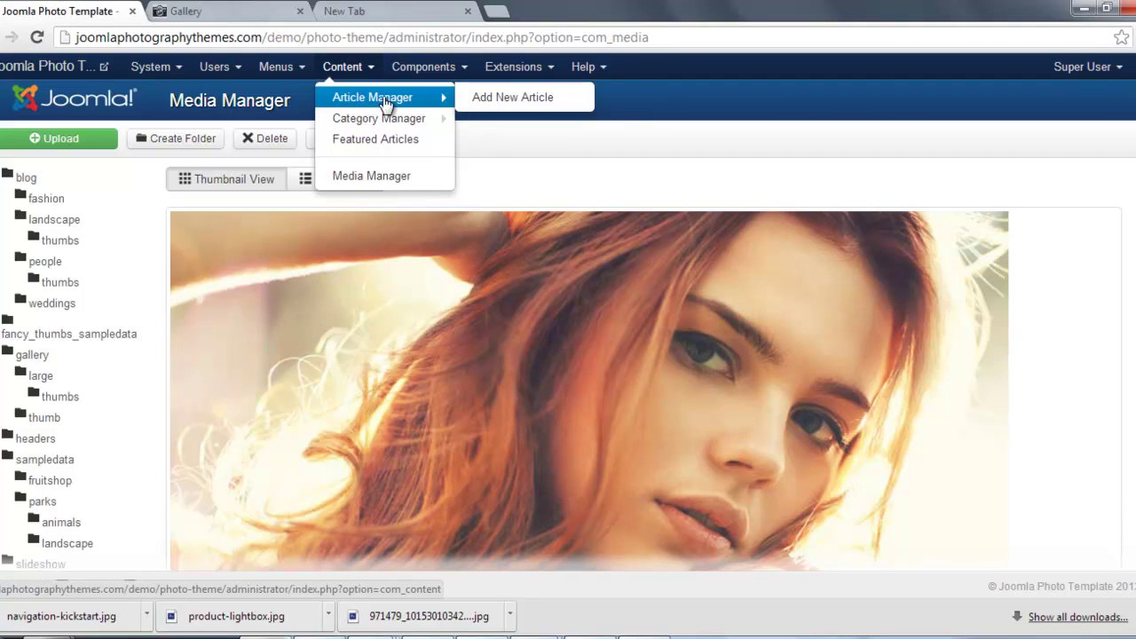
{"action": "left_click", "coordinate": [389, 104]}
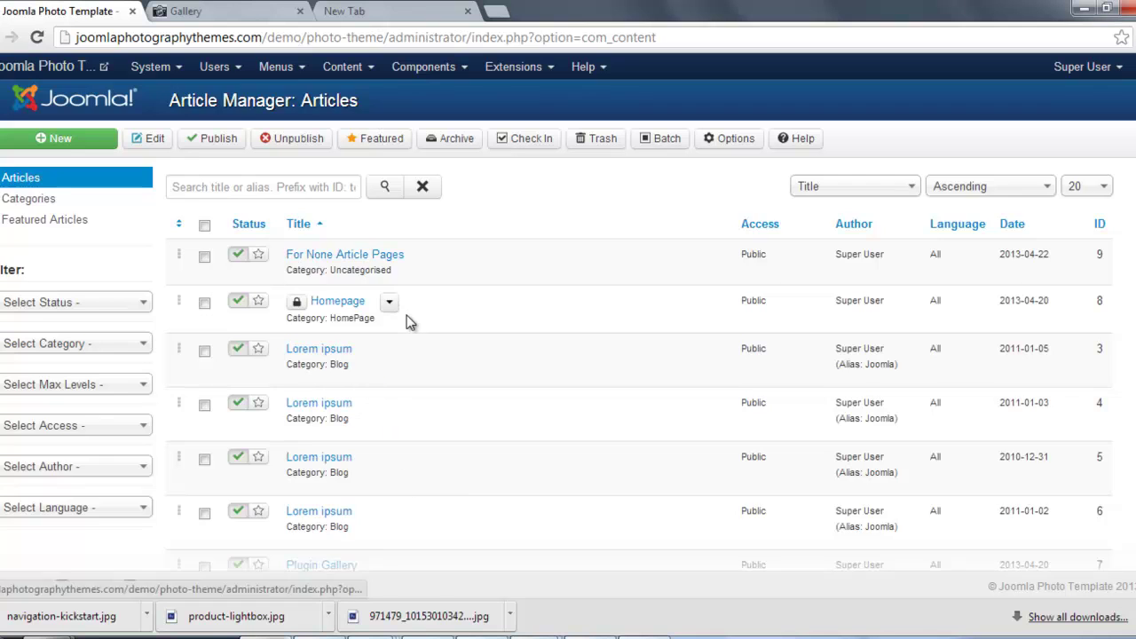
{"action": "scroll", "coordinate": [406, 318], "scroll_direction": "down", "scroll_amount": 2}
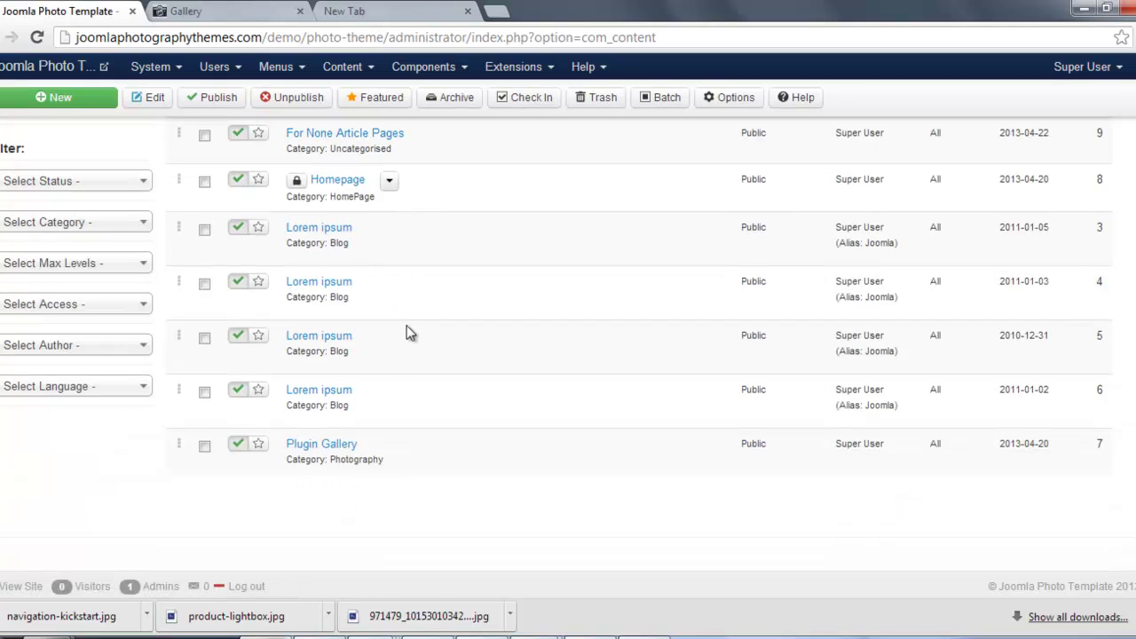
{"action": "left_click", "coordinate": [301, 450]}
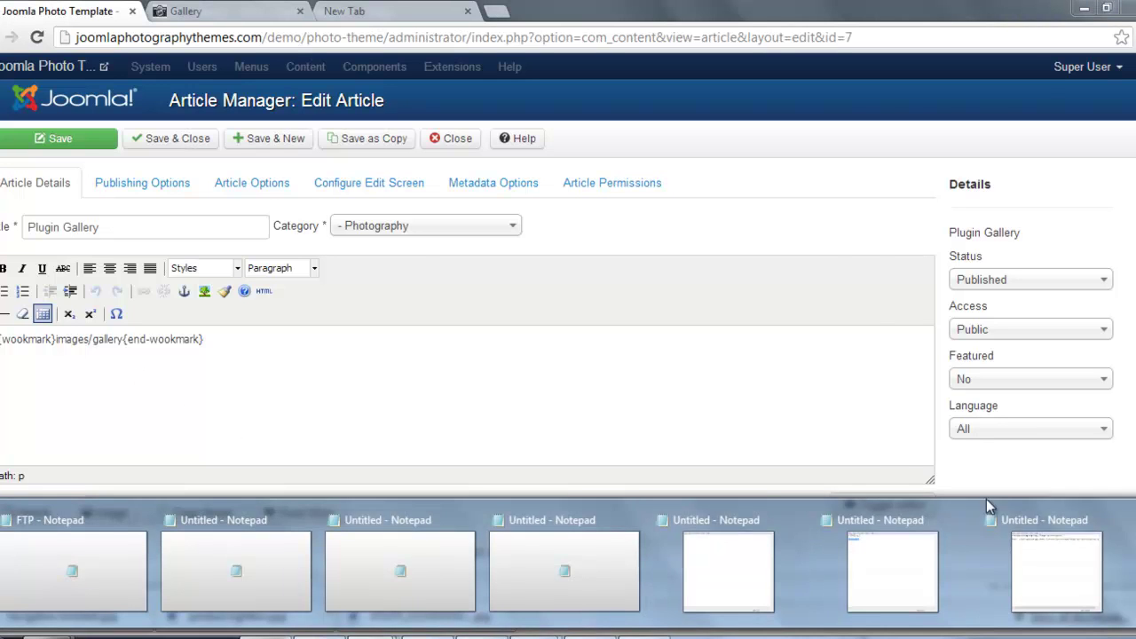
- Select the updated {wookmark}images/gallery/large/{end-wookmark} shortcode line in Notepad
{"action": "left_click", "coordinate": [1074, 562]}
{"action": "left_click_drag", "start_coordinate": [618, 254], "coordinate": [358, 251]}
{"action": "left_click", "coordinate": [308, 251]}
{"action": "left_click_drag", "start_coordinate": [602, 253], "coordinate": [287, 252]}
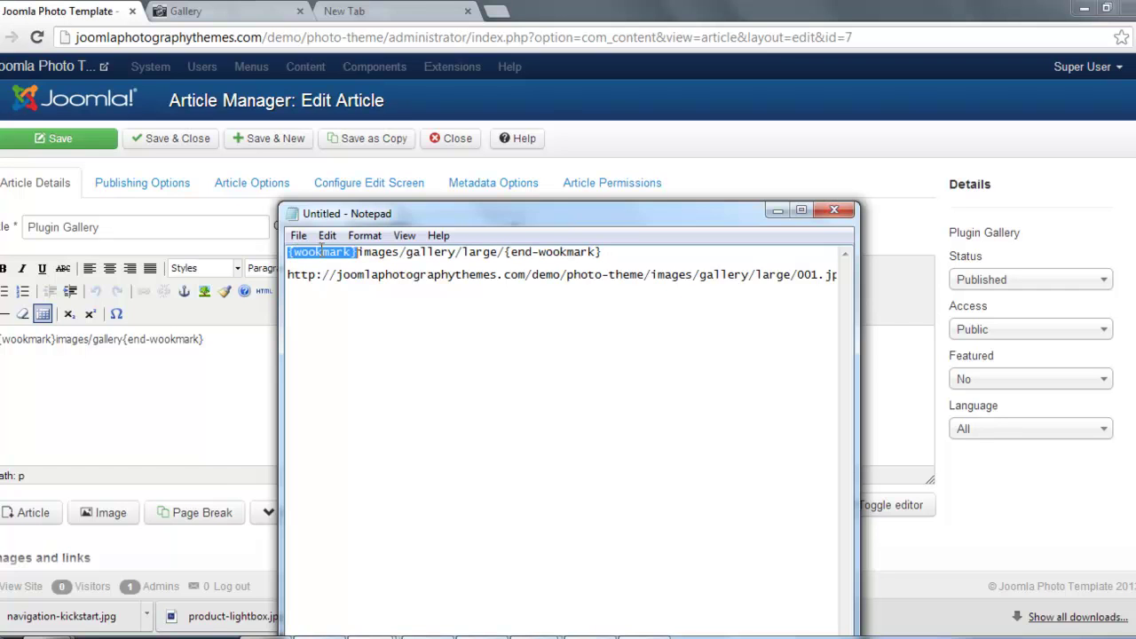
{"action": "left_click_drag", "start_coordinate": [603, 252], "coordinate": [287, 252]}
- Paste it over the old shortcode in the article body, highlighting the images/gallery/large path
{"action": "left_click_drag", "start_coordinate": [211, 339], "coordinate": [0, 339]}
{"action": "key", "text": "ctrl+v"}
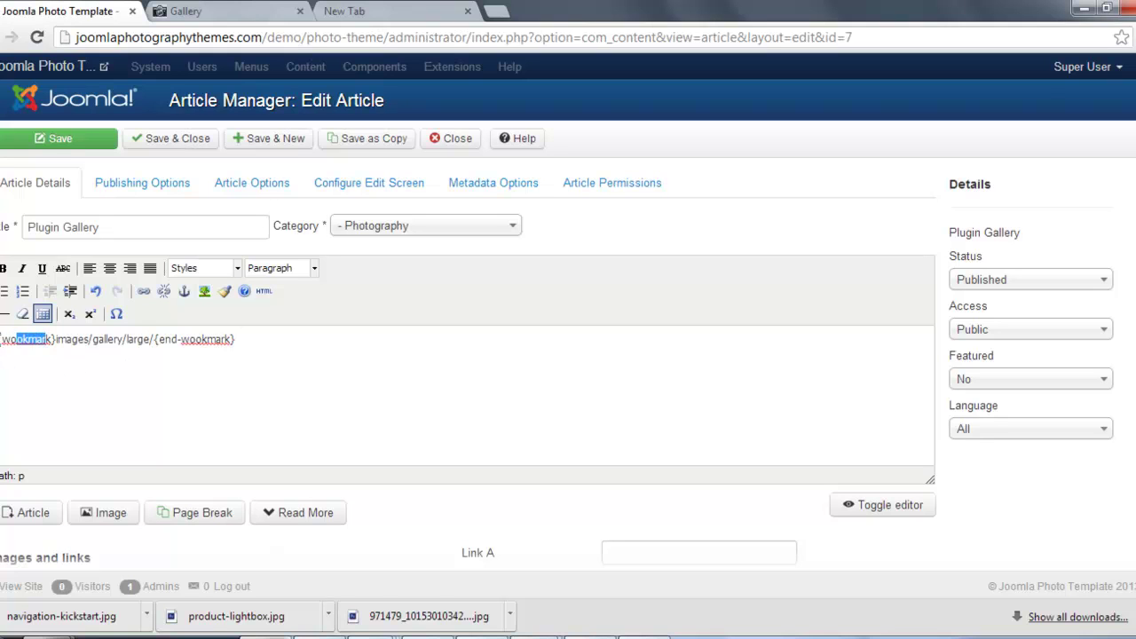
{"action": "left_click_drag", "start_coordinate": [2, 339], "coordinate": [79, 338]}
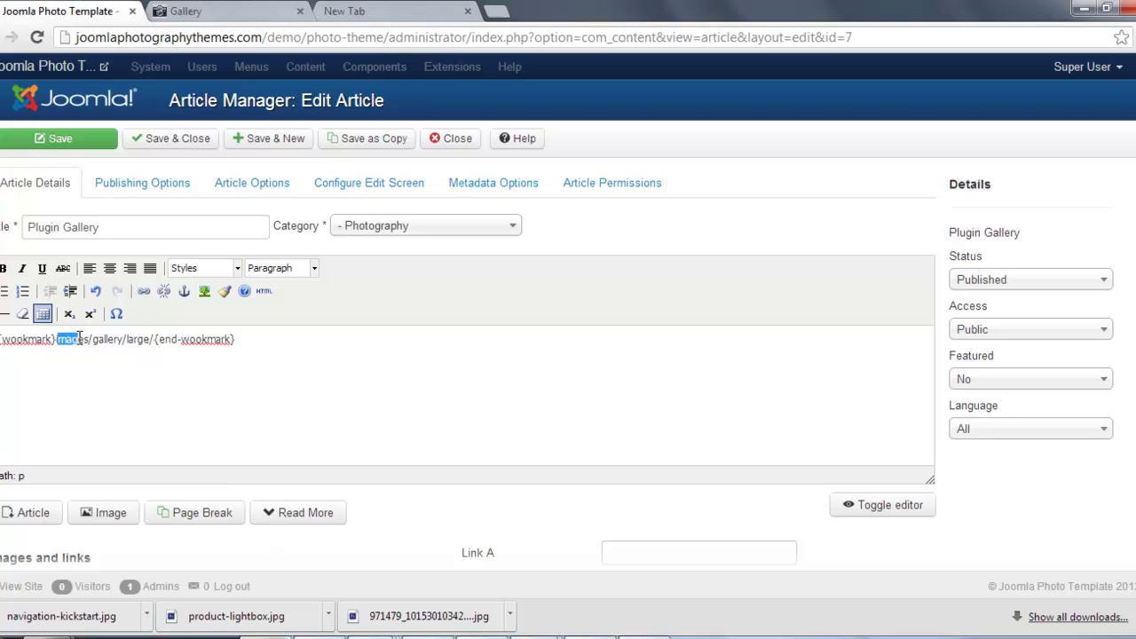
{"action": "left_click", "coordinate": [97, 341]}
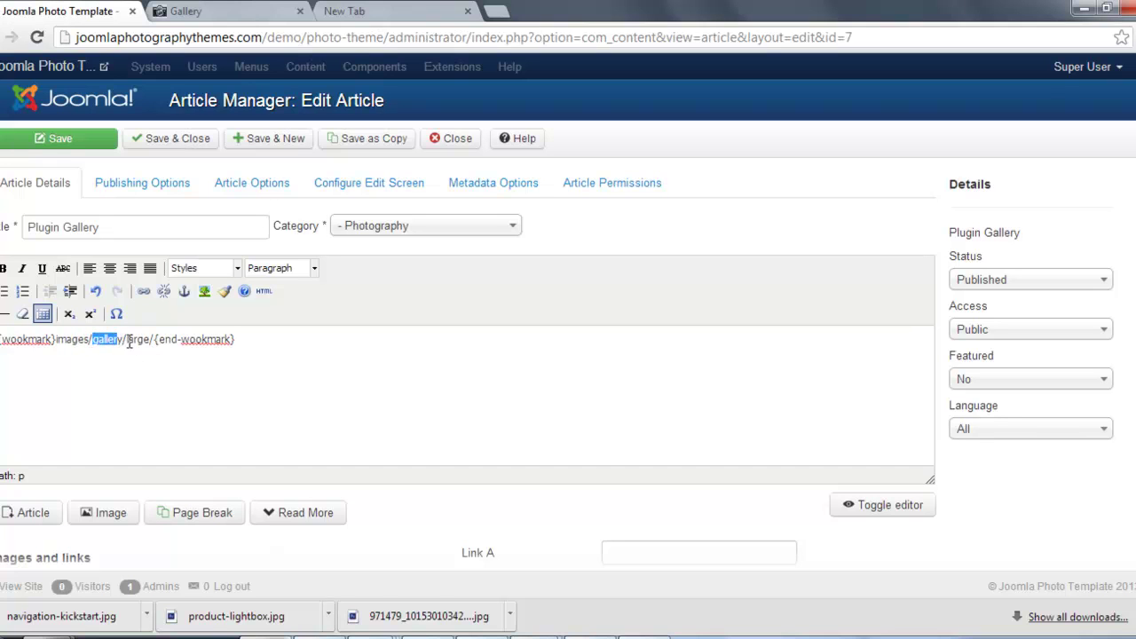
{"action": "left_click_drag", "start_coordinate": [127, 341], "coordinate": [152, 341]}
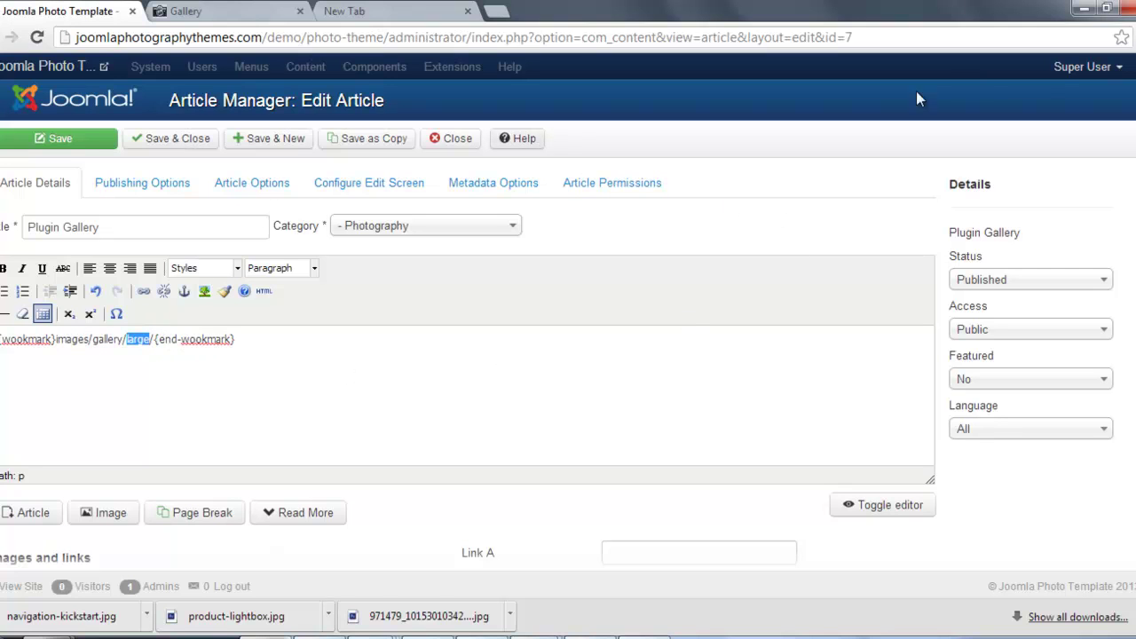
- Save and close the Plugin Gallery article, then open the Main Menu item list
{"action": "left_click", "coordinate": [181, 147]}
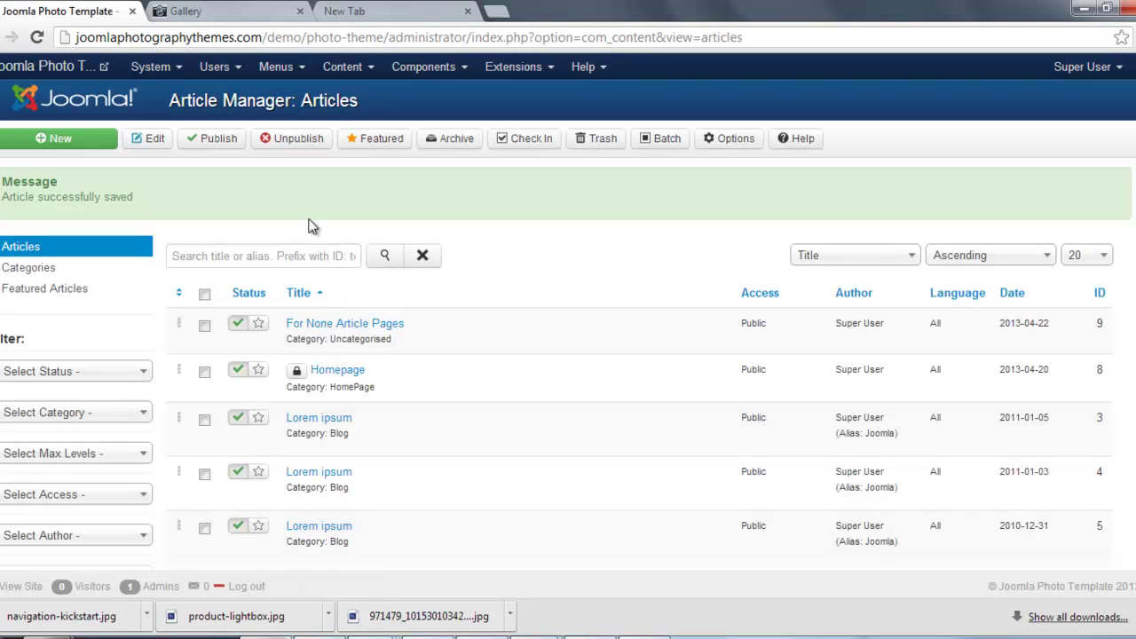
{"action": "left_click", "coordinate": [302, 76]}
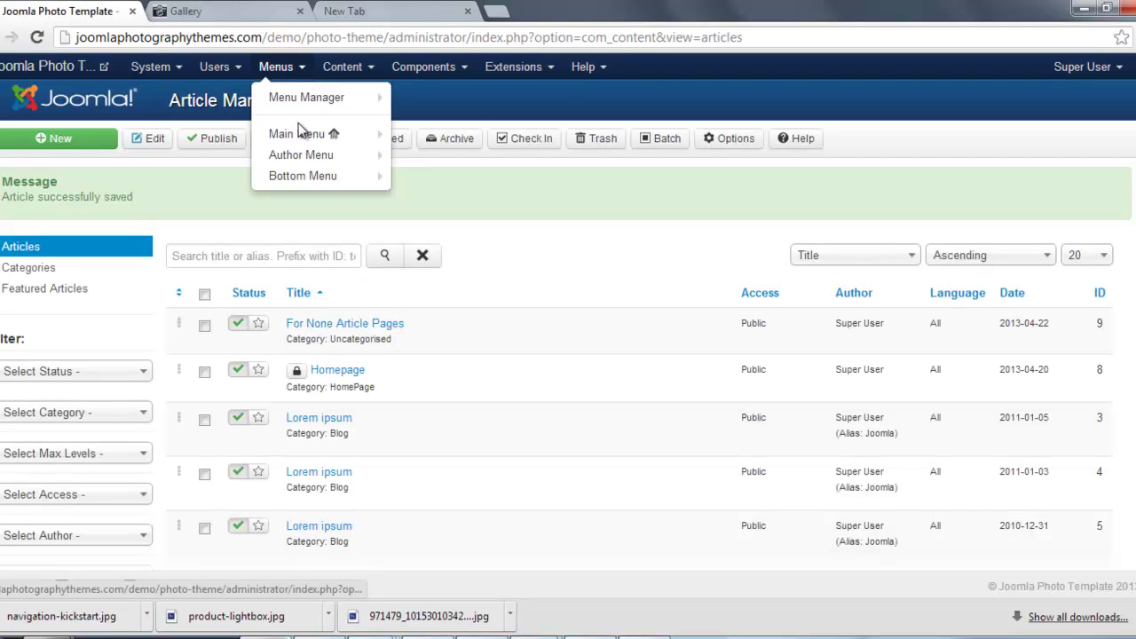
{"action": "left_click", "coordinate": [302, 134]}
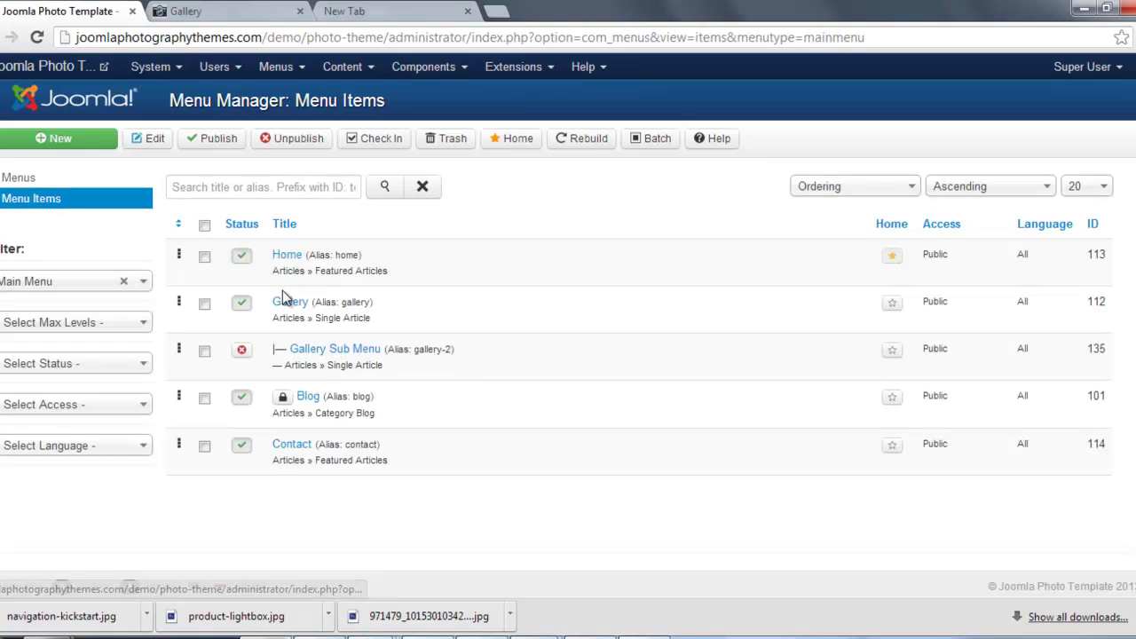
- Set the Gallery menu item to Articles > Single Article showing the Plugin Gallery article
{"action": "left_click", "coordinate": [293, 351]}
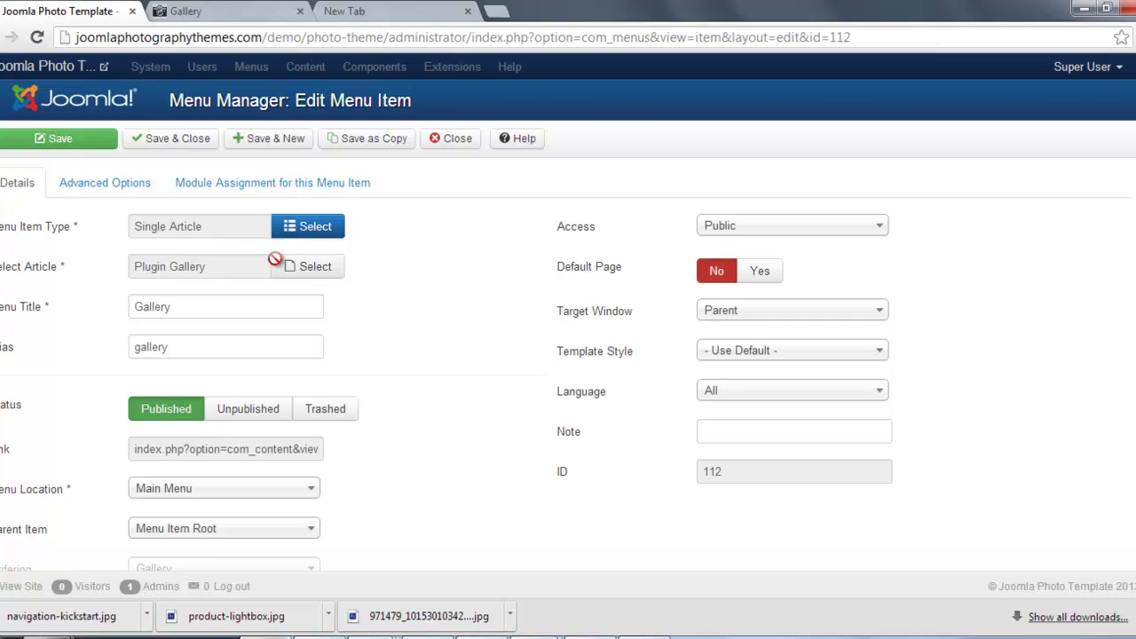
{"action": "left_click", "coordinate": [319, 268]}
{"action": "left_click", "coordinate": [299, 235]}
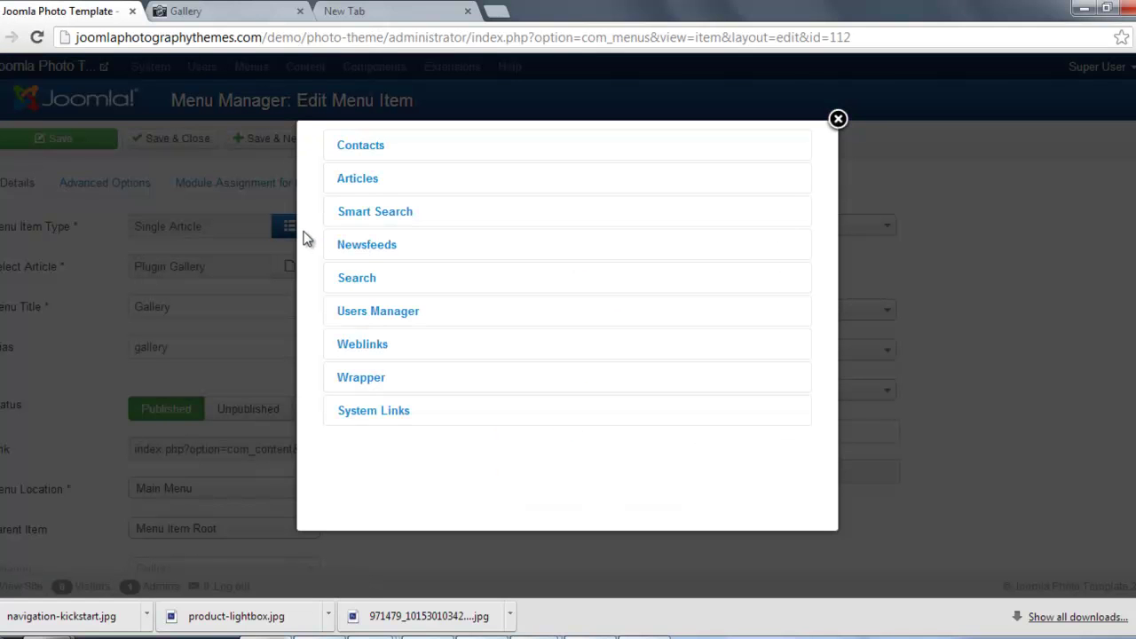
{"action": "left_click", "coordinate": [359, 180]}
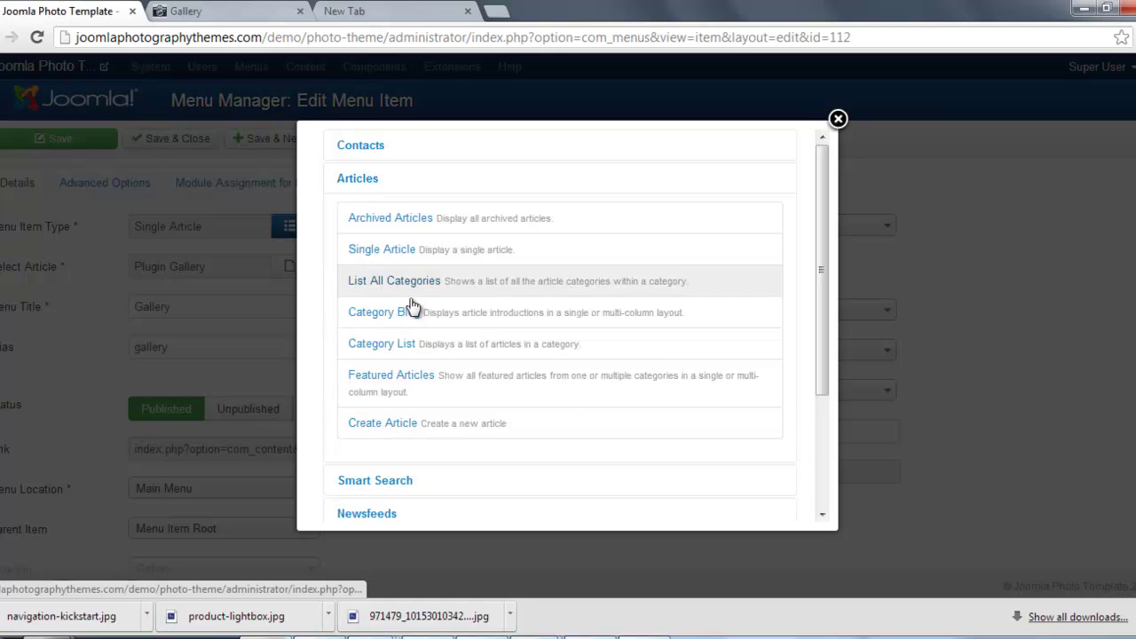
{"action": "left_click", "coordinate": [392, 252]}
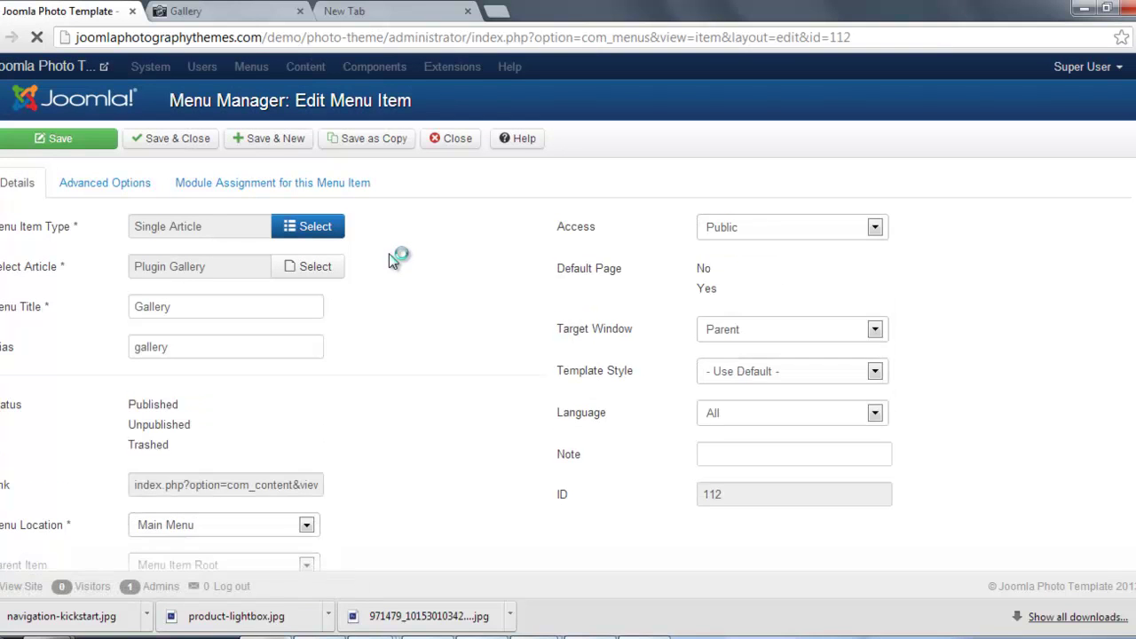
{"action": "left_click", "coordinate": [315, 271]}
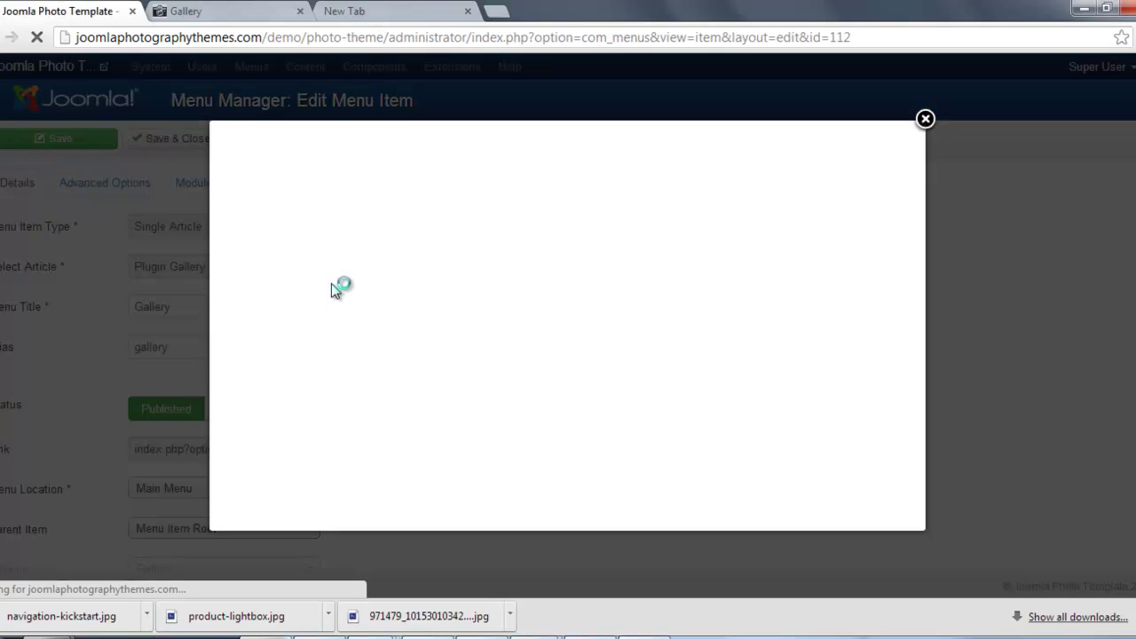
{"action": "left_click", "coordinate": [926, 119]}
- Save the Gallery menu item and reload the site's Gallery page in the browser
{"action": "left_click", "coordinate": [50, 142]}
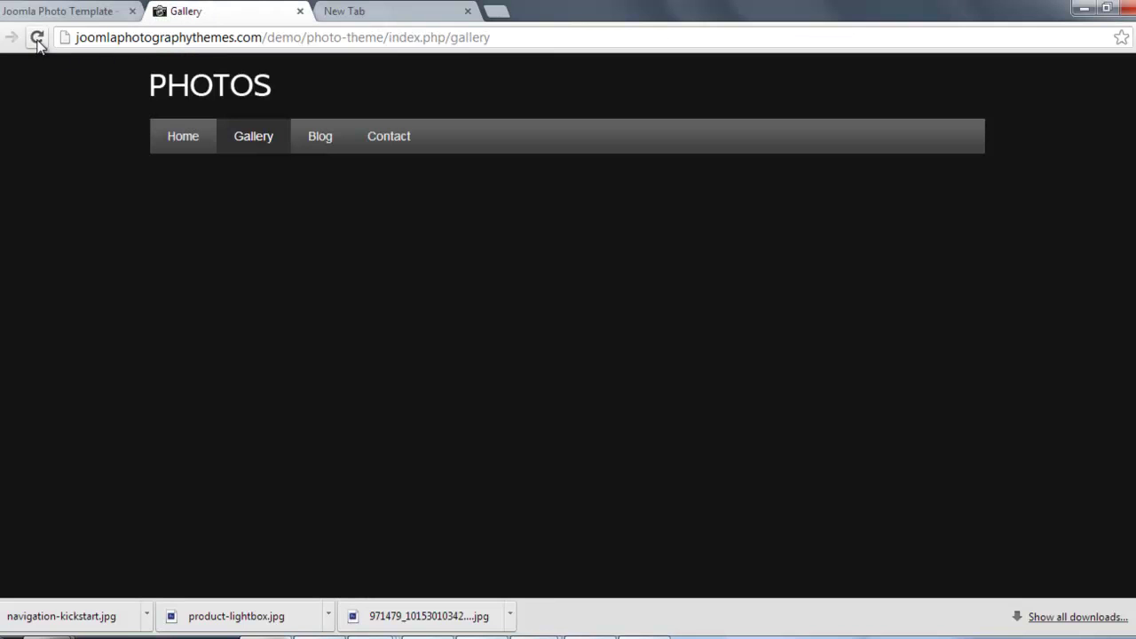
{"action": "left_click", "coordinate": [37, 40]}
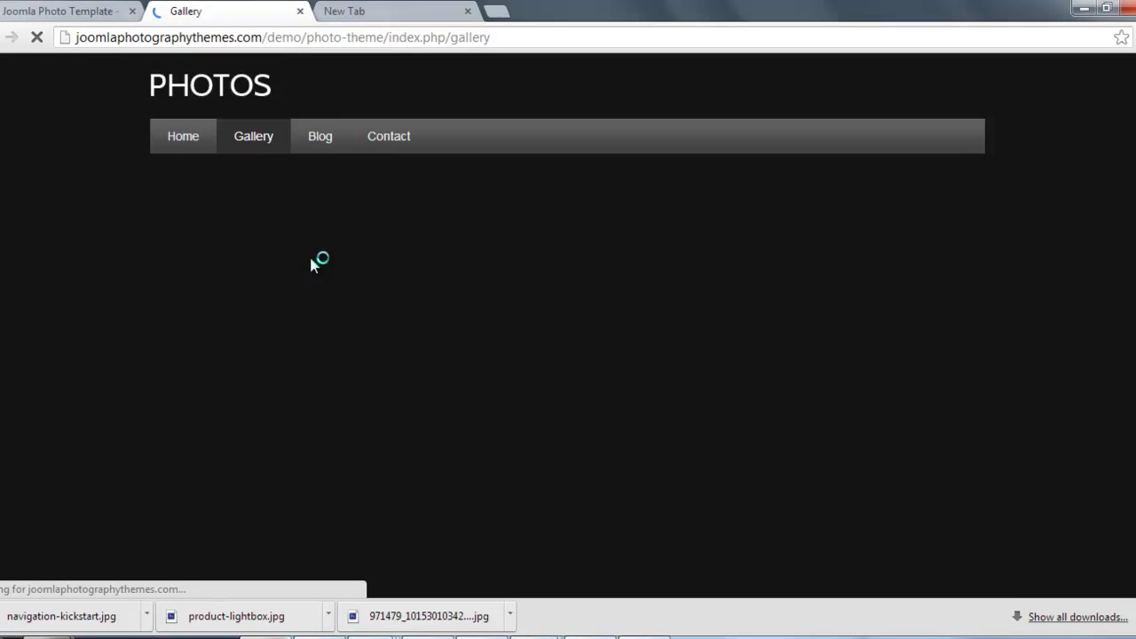